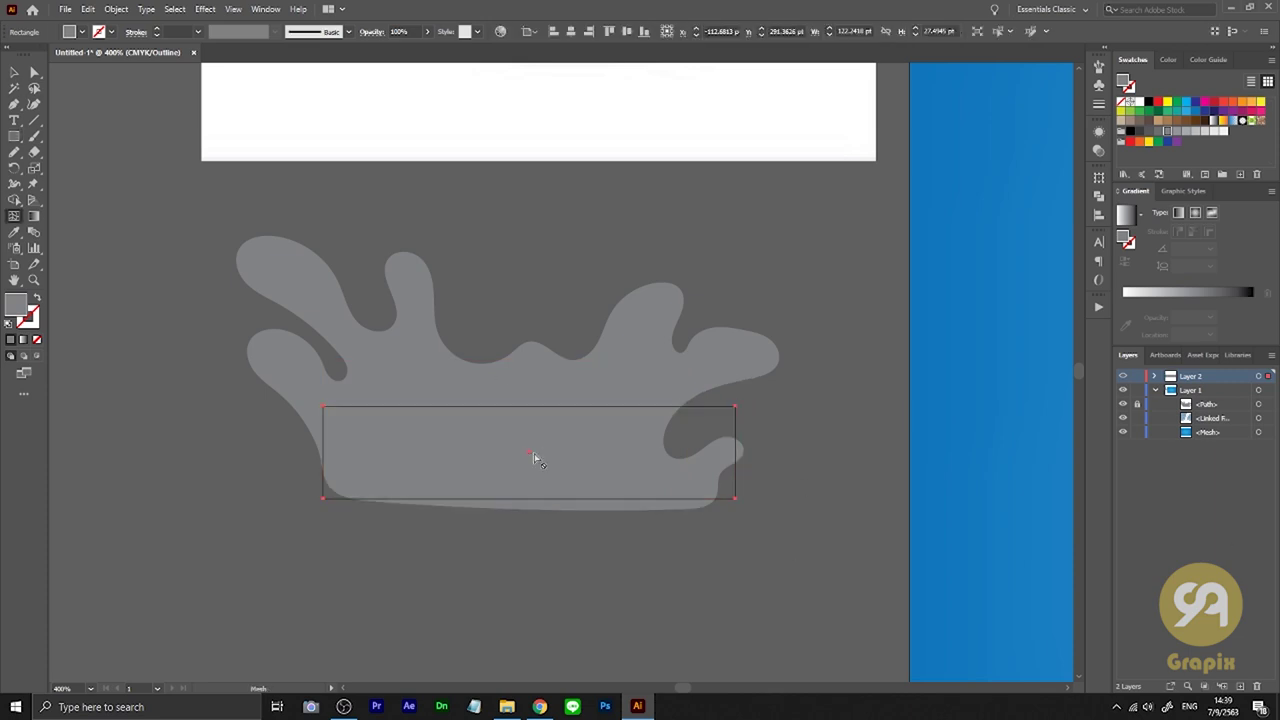
# Add a mesh point to the splash-base rectangle and zoom in to inspect the mesh
pyautogui.click(529, 452)
pyautogui.hotkey('ctrl', '+')
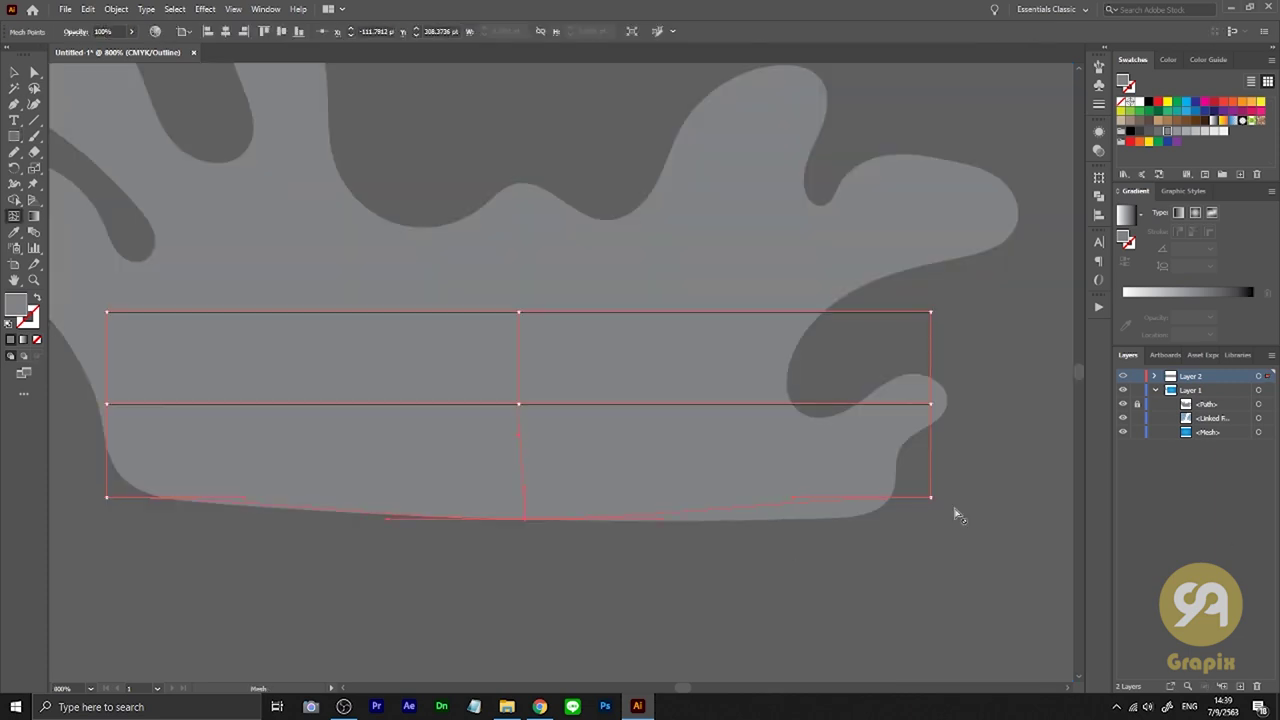
pyautogui.scroll(3, 944, 450)
pyautogui.hscroll(-5, 790, 625)
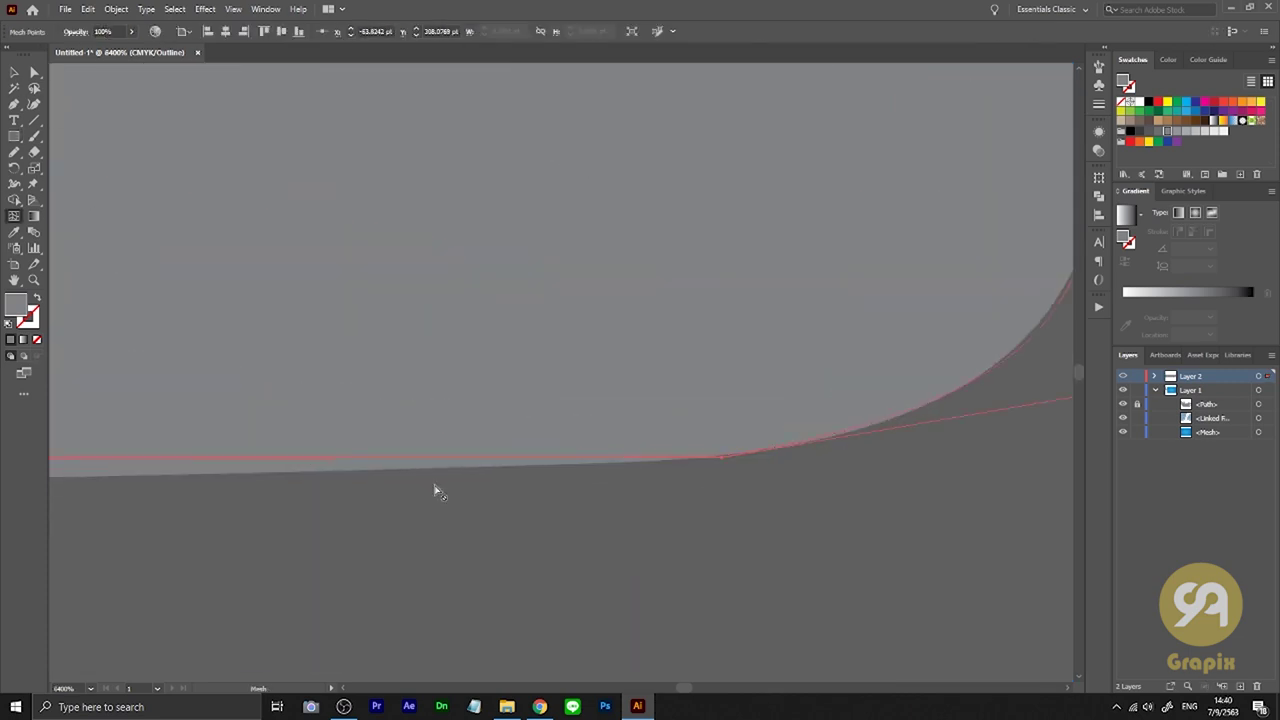
pyautogui.hscroll(-5, 434, 491)
pyautogui.hscroll(-5, 574, 480)
pyautogui.scroll(2, 226, 291)
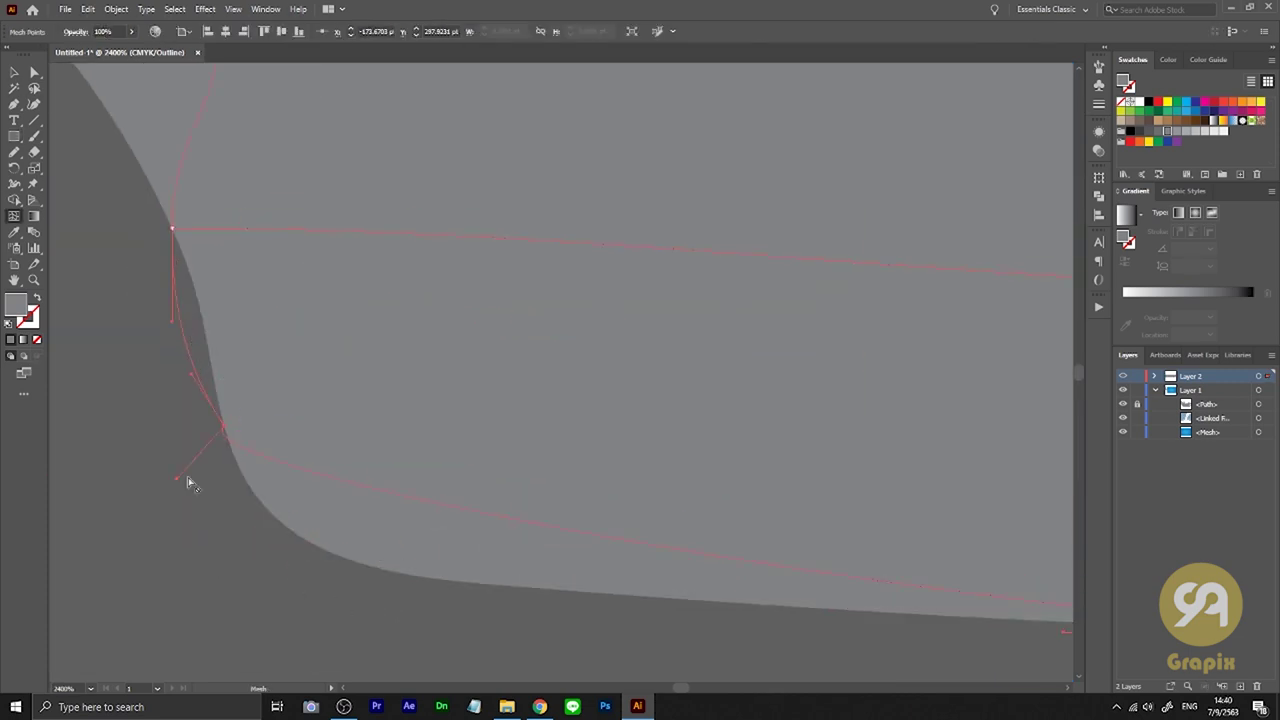
pyautogui.scroll(-2, 799, 467)
pyautogui.hscroll(5, 582, 522)
pyautogui.hscroll(-5, 514, 563)
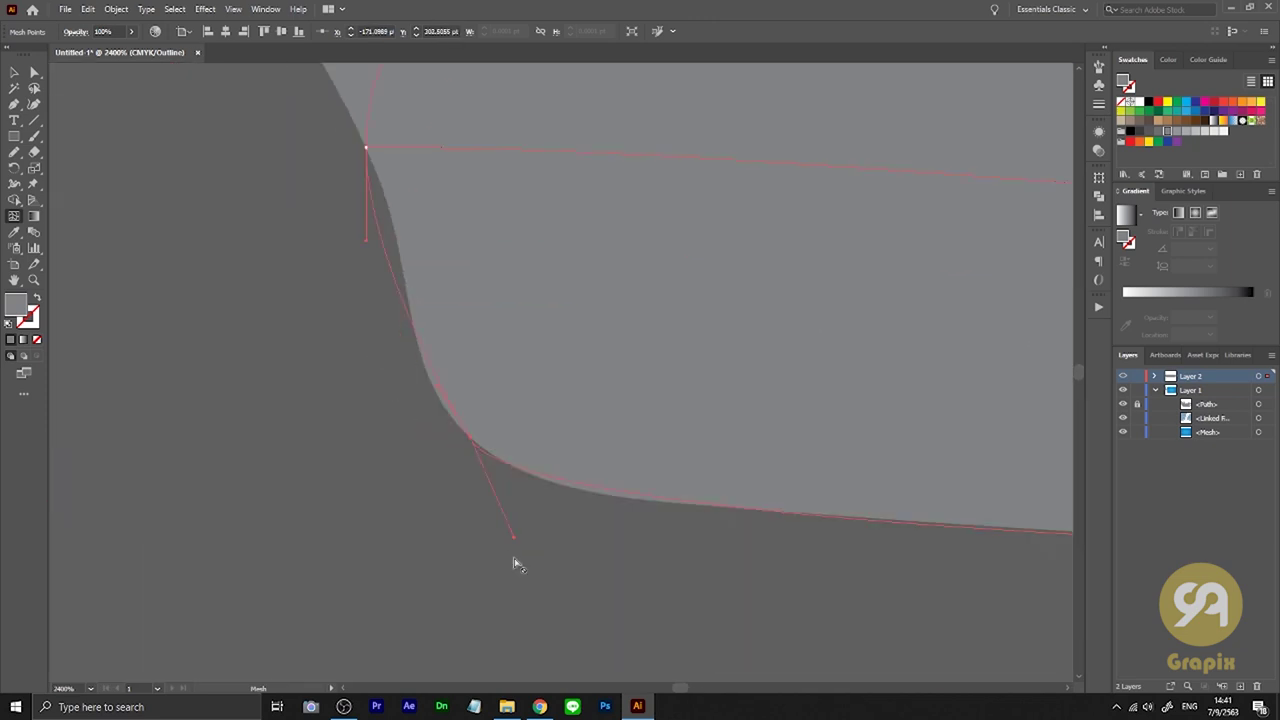
pyautogui.scroll(2, 471, 449)
# Fit the whole artwork in view to review the splash outline
pyautogui.hotkey('ctrl', '1')
pyautogui.scroll(5, 680, 477)
pyautogui.scroll(-2, 620, 534)
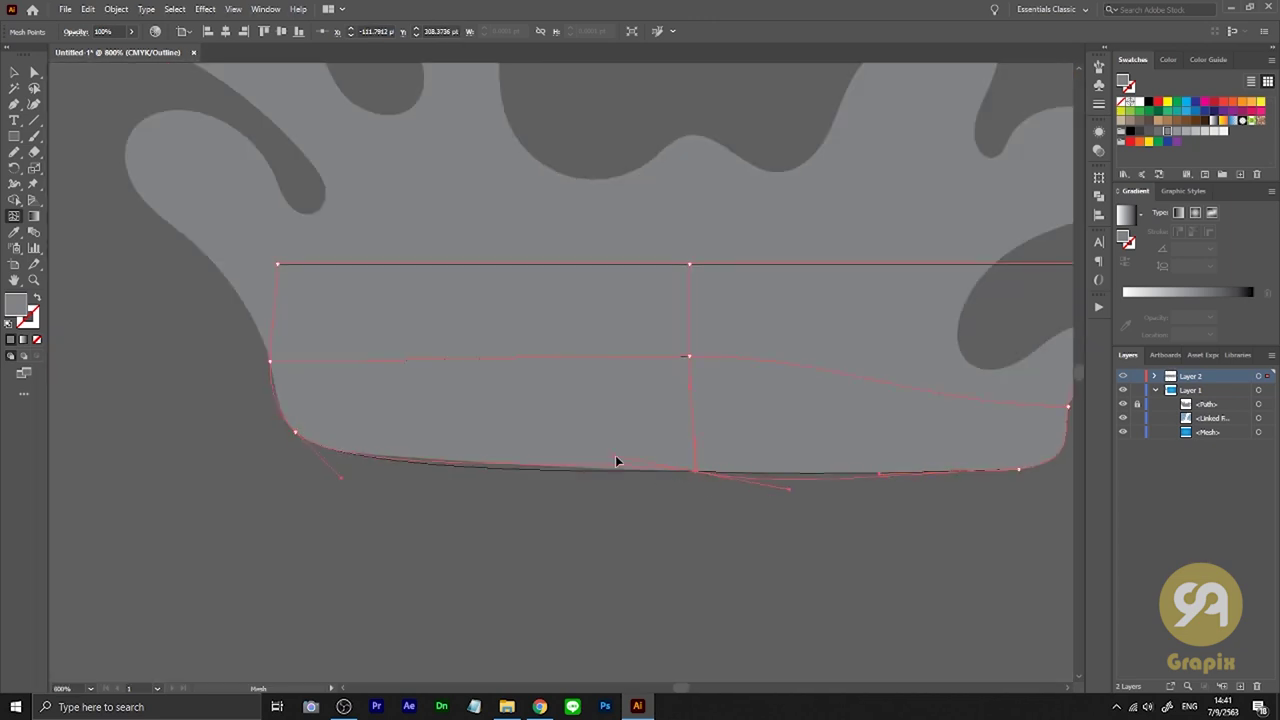
pyautogui.scroll(2, 620, 460)
pyautogui.scroll(1, 528, 508)
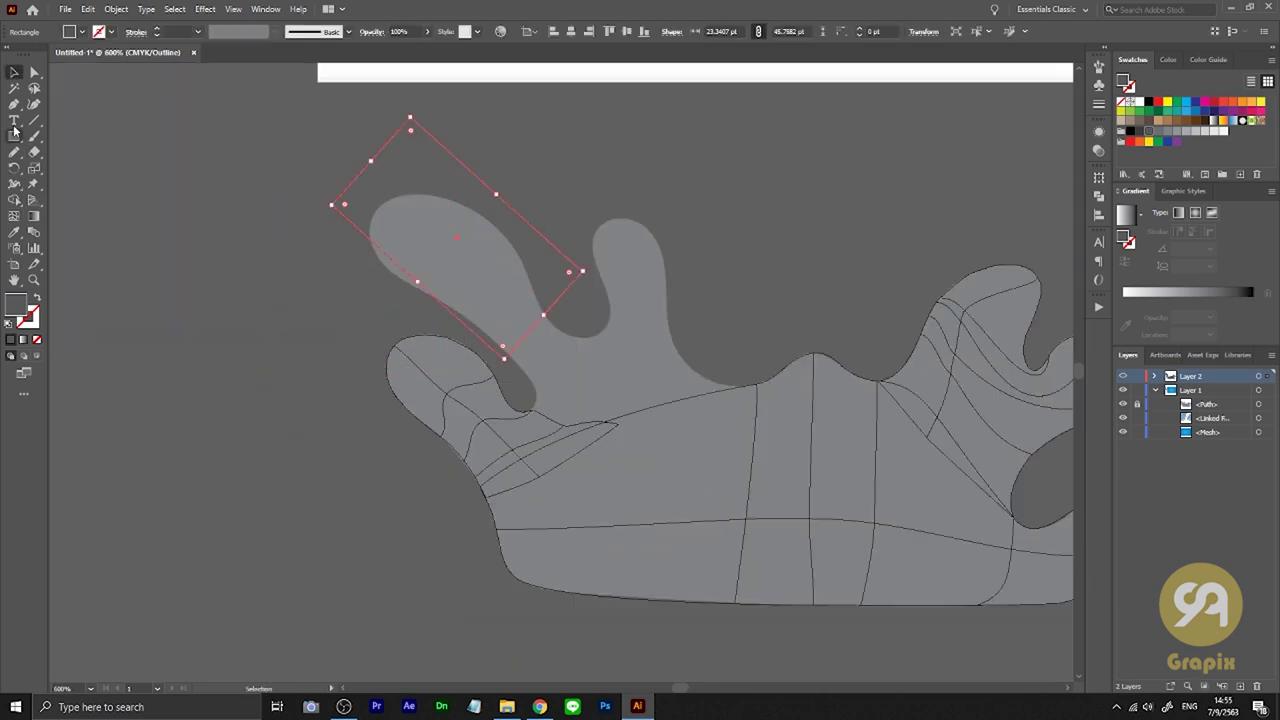
# Add a mesh point to the tilted rectangle over the upper-left finger
pyautogui.press('u')
pyautogui.scroll(1, 542, 440)
pyautogui.scroll(1, 542, 440)
pyautogui.click(542, 440)
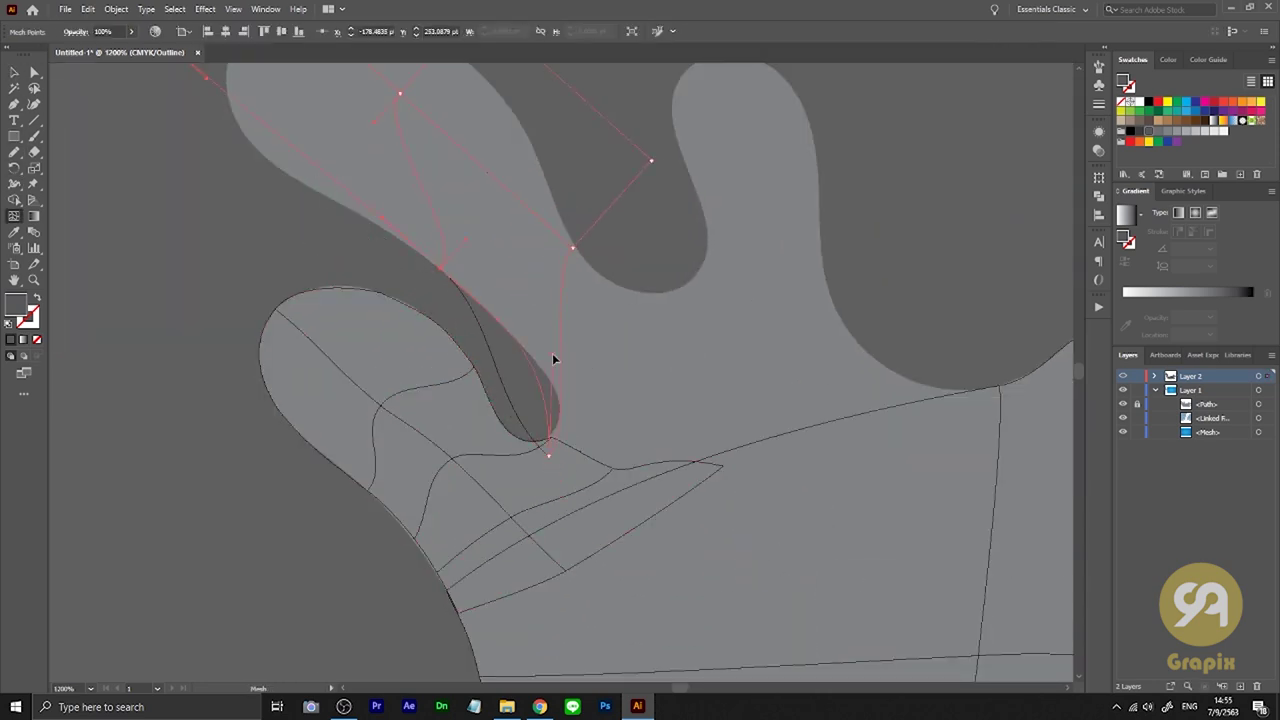
pyautogui.scroll(3, 550, 315)
pyautogui.hscroll(-3, 397, 347)
pyautogui.scroll(1, 632, 267)
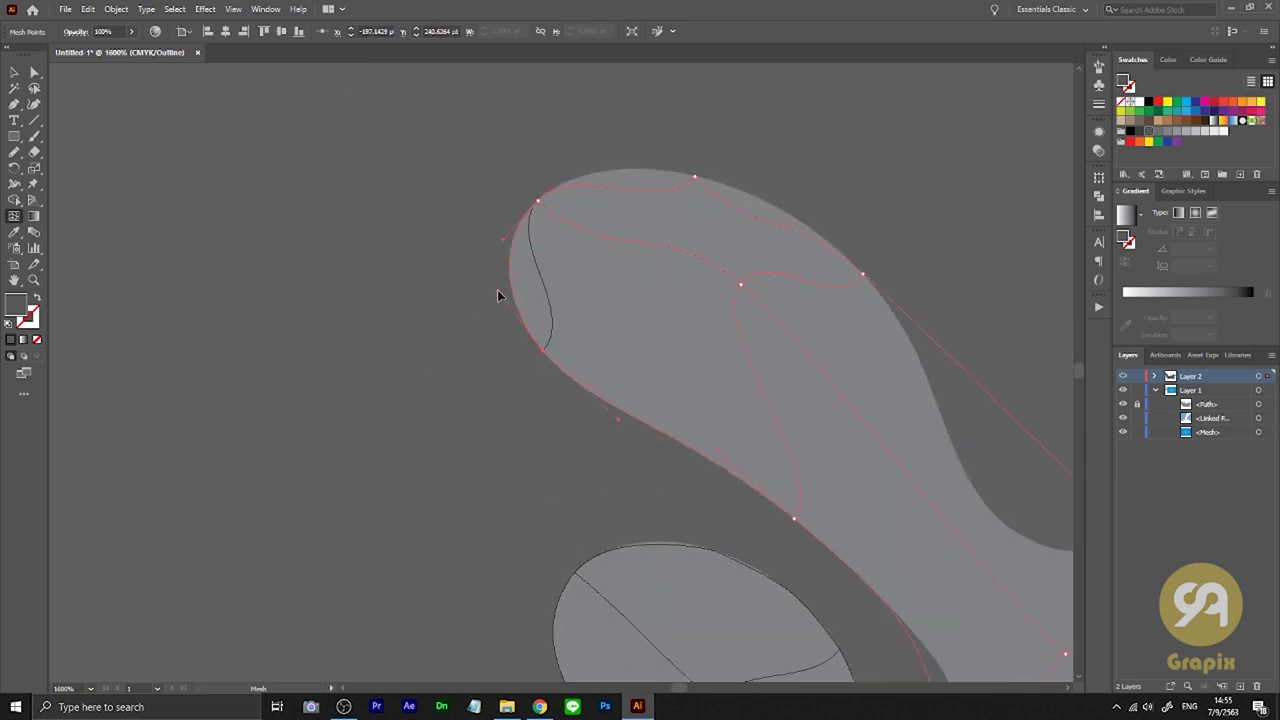
pyautogui.scroll(-3, 600, 420)
pyautogui.hscroll(3, 735, 556)
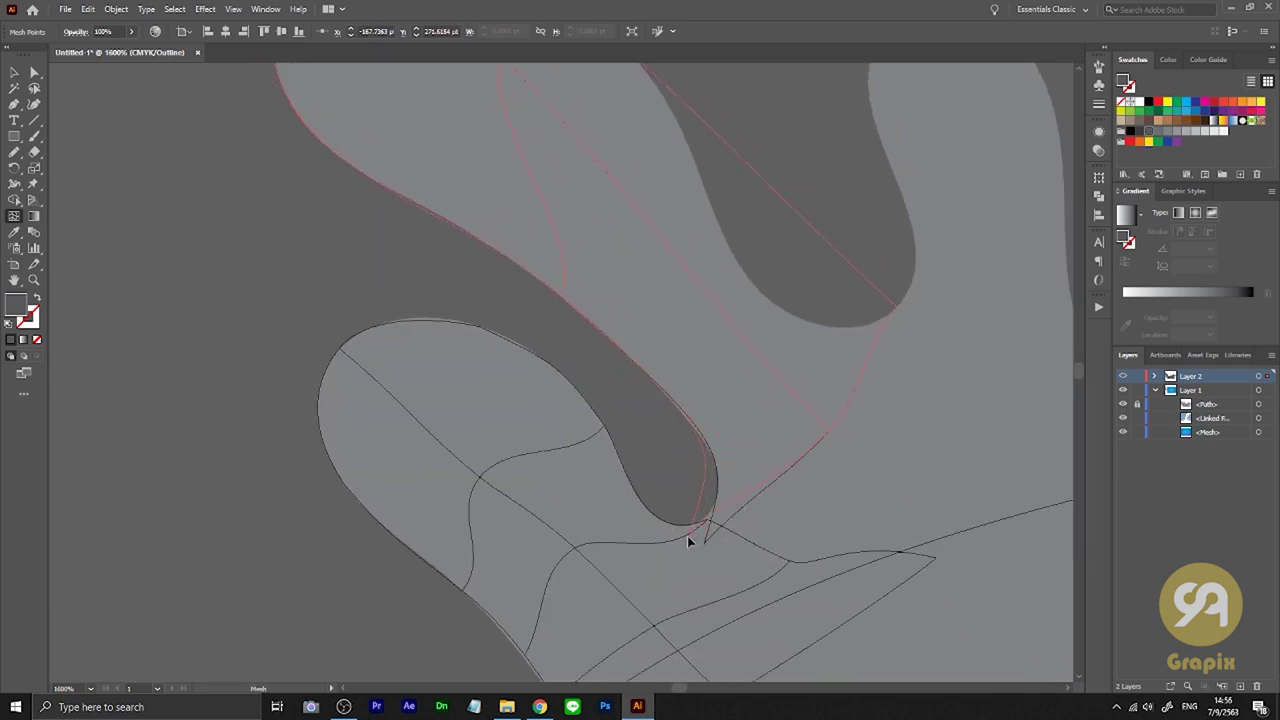
# Select the finger's mesh so its points can be adjusted to the outline
pyautogui.click(687, 536)
pyautogui.scroll(1, 555, 274)
pyautogui.scroll(-2, 600, 240)
pyautogui.hscroll(2, 600, 240)
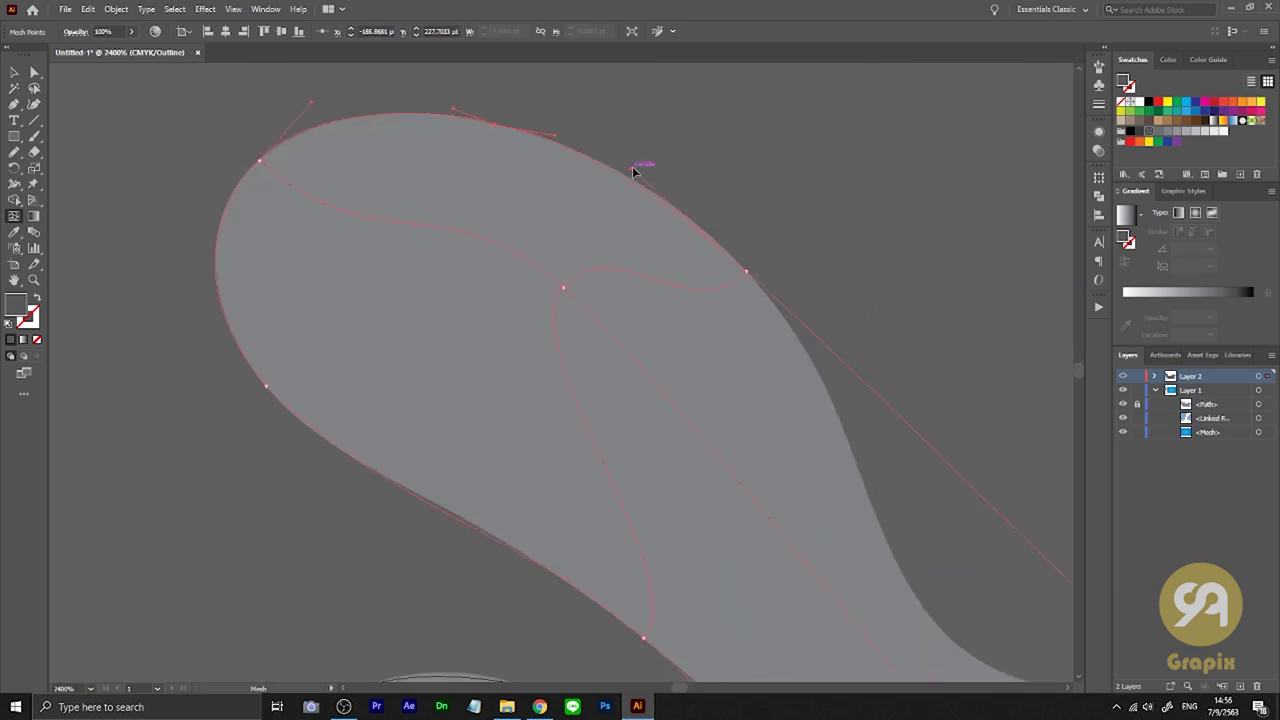
pyautogui.scroll(-1, 633, 531)
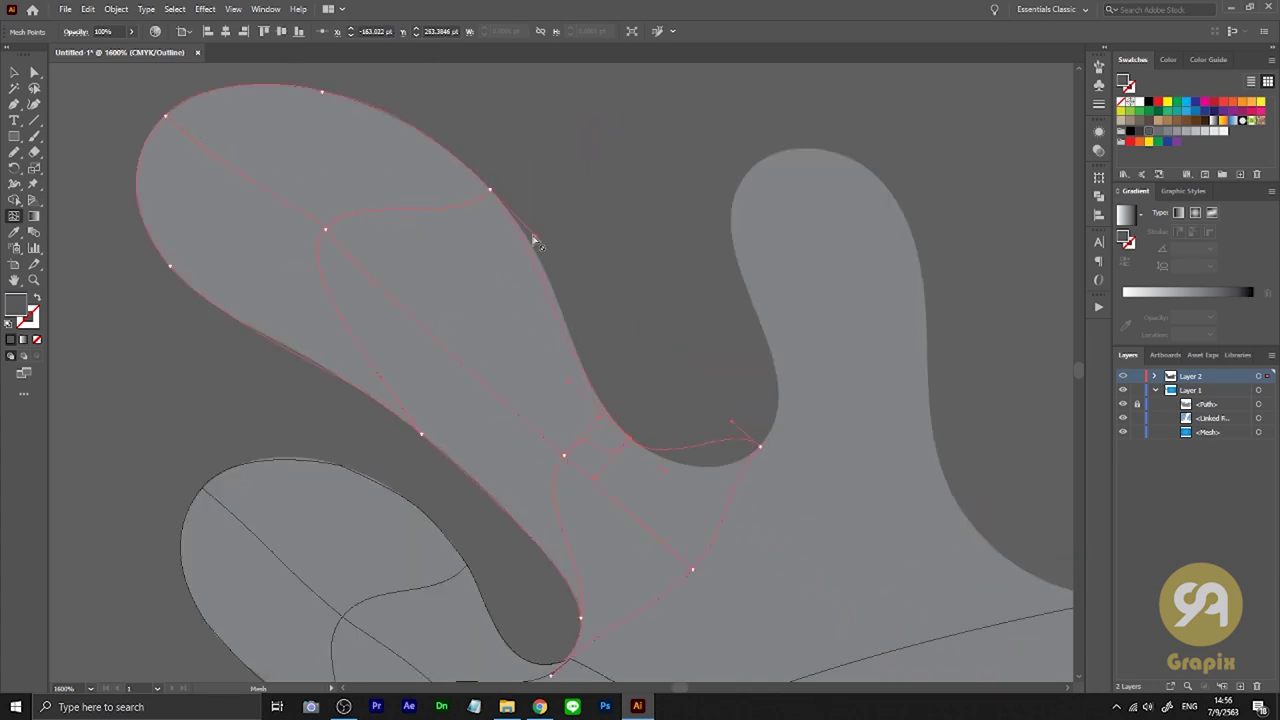
pyautogui.scroll(-2, 602, 285)
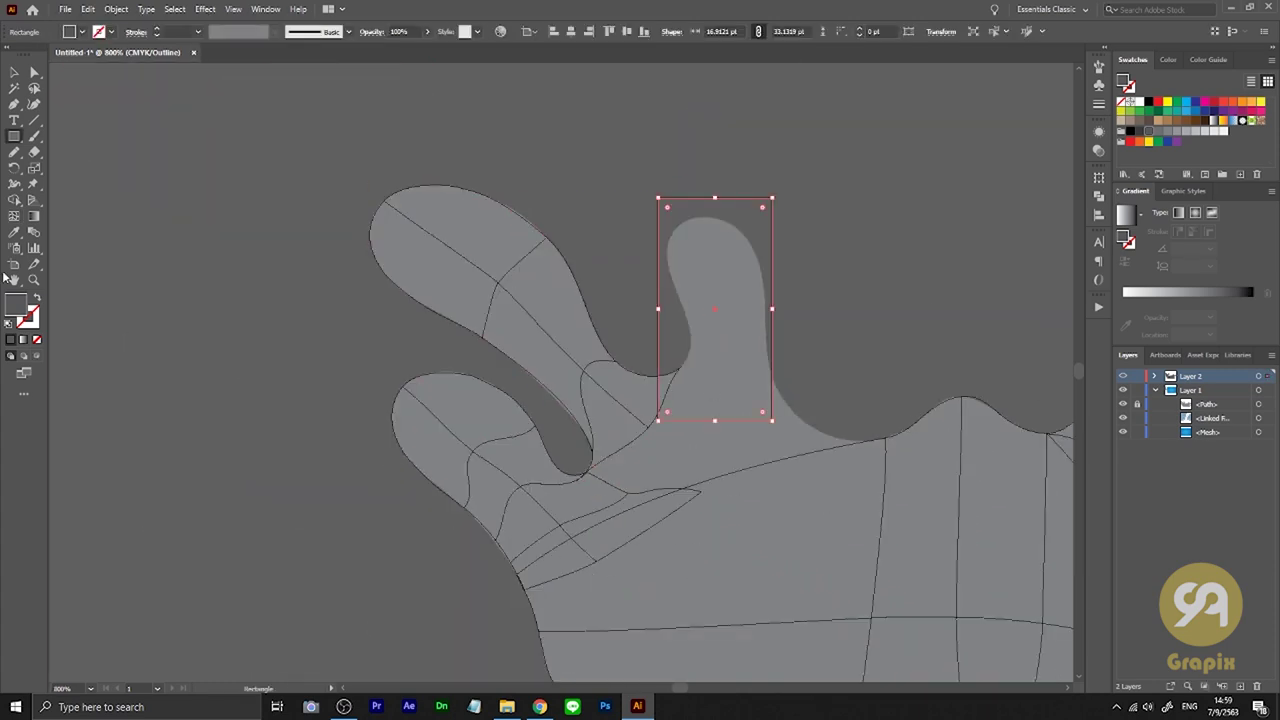
# Fit a mesh to the upright splash finger and shift the mesh piece left into place
pyautogui.click(14, 215)
pyautogui.scroll(3, 742, 252)
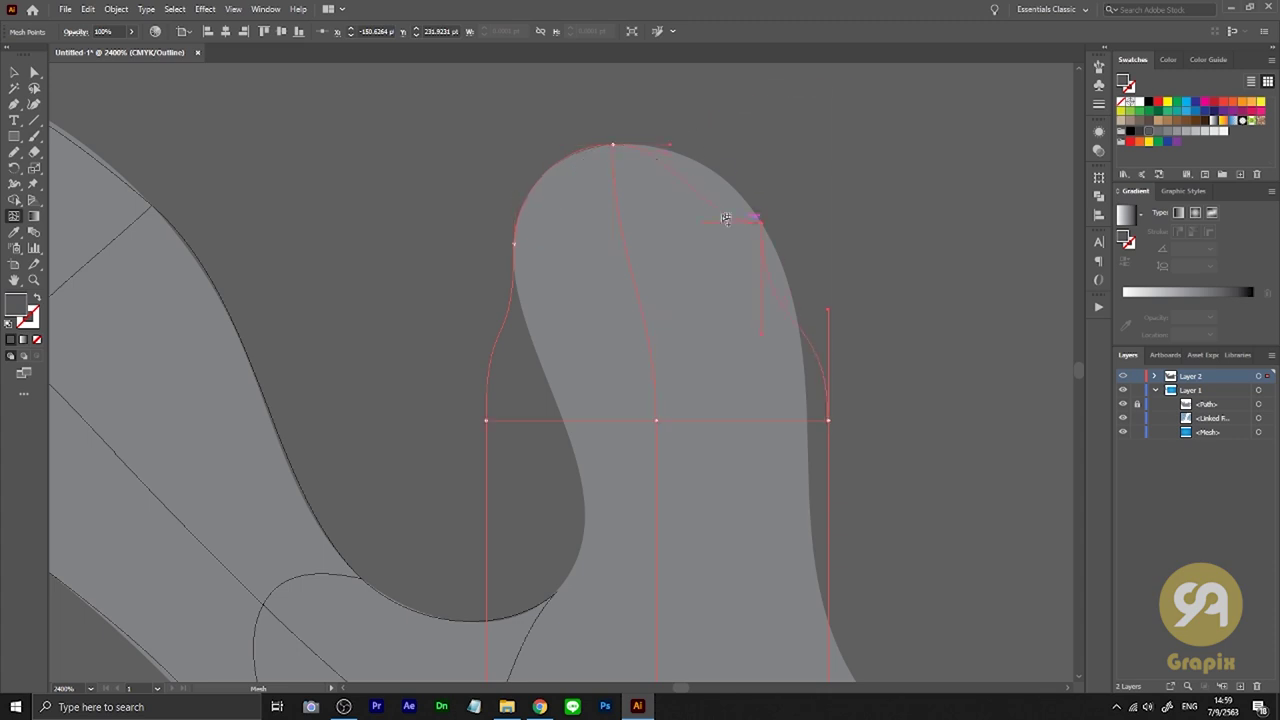
pyautogui.scroll(-2, 818, 347)
pyautogui.scroll(-3, 665, 194)
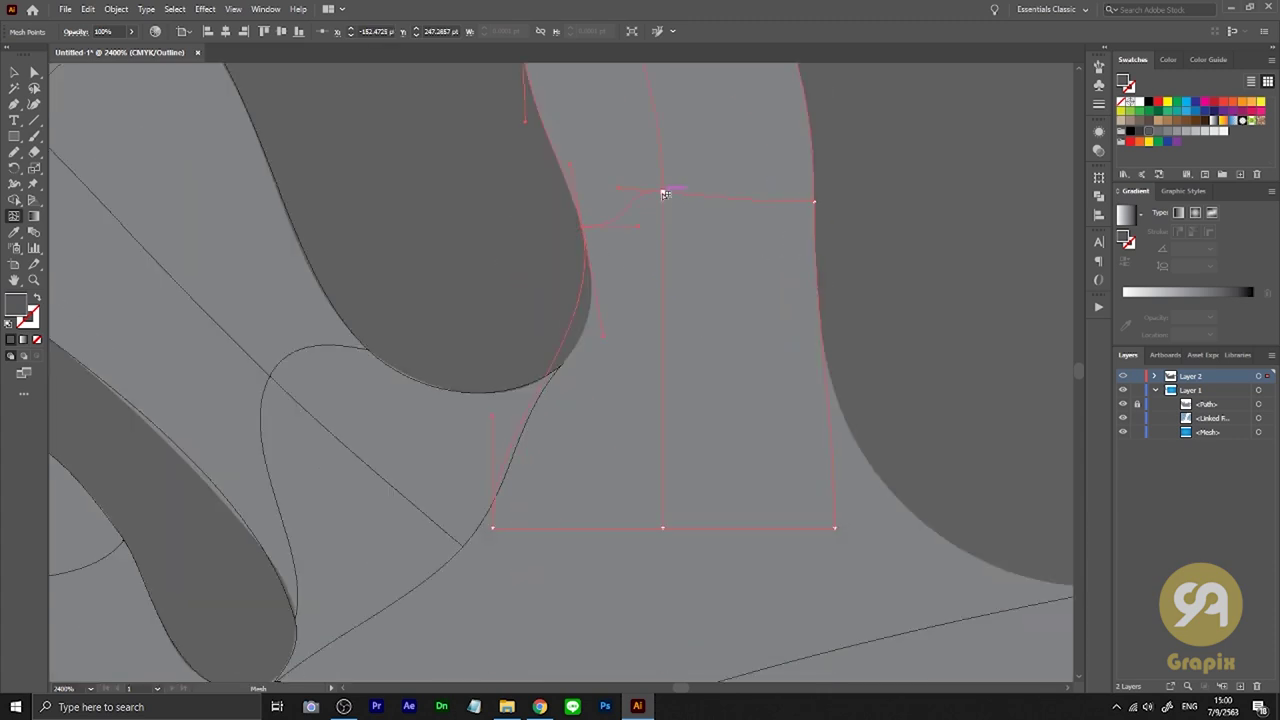
pyautogui.scroll(2, 657, 294)
pyautogui.scroll(3, 677, 251)
pyautogui.scroll(-5, 677, 251)
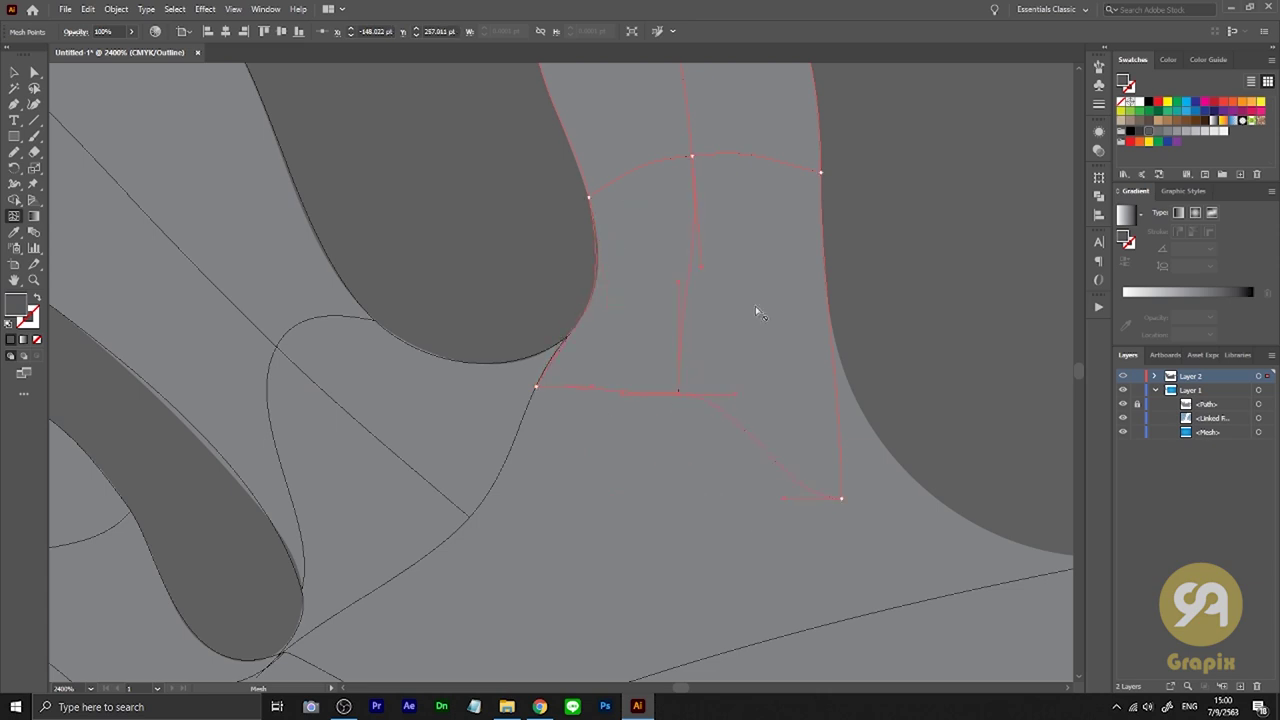
pyautogui.keyDown('alt'); pyautogui.scroll(-2, 757, 313); pyautogui.keyUp('alt')
pyautogui.keyDown('alt'); pyautogui.scroll(1, 576, 487); pyautogui.keyUp('alt')
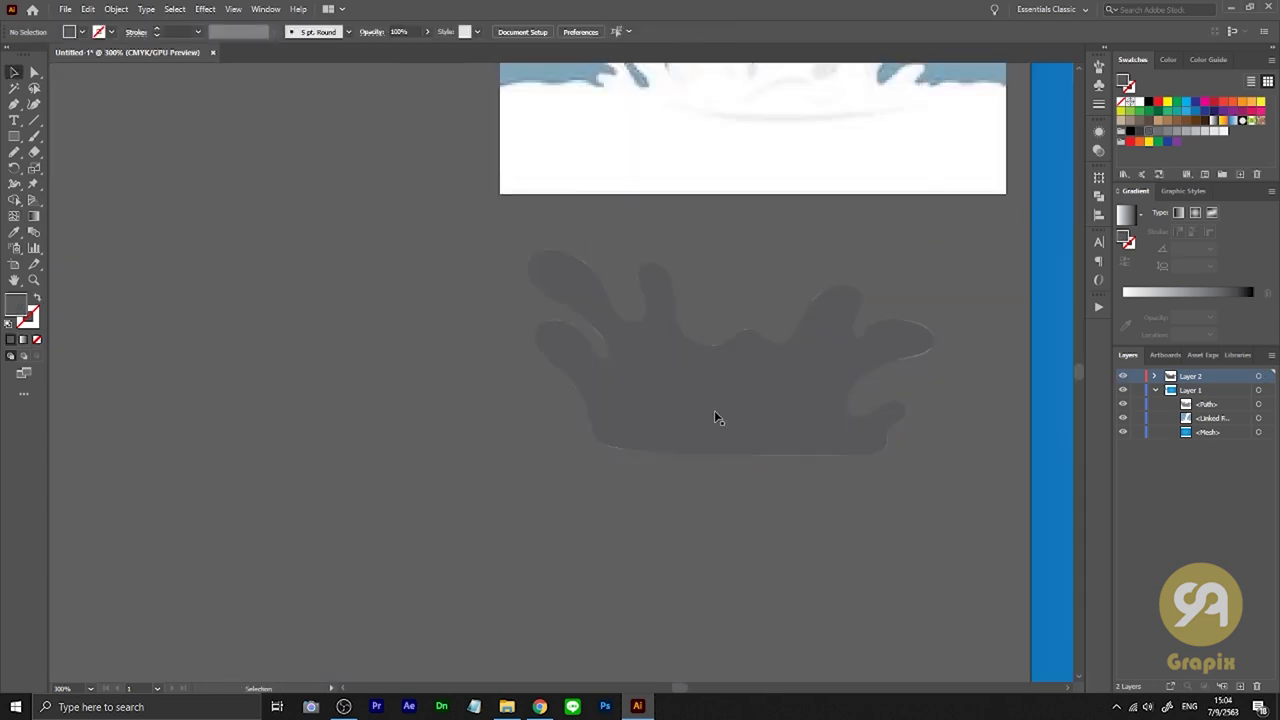
pyautogui.moveTo(714, 410); pyautogui.dragTo(321, 382)
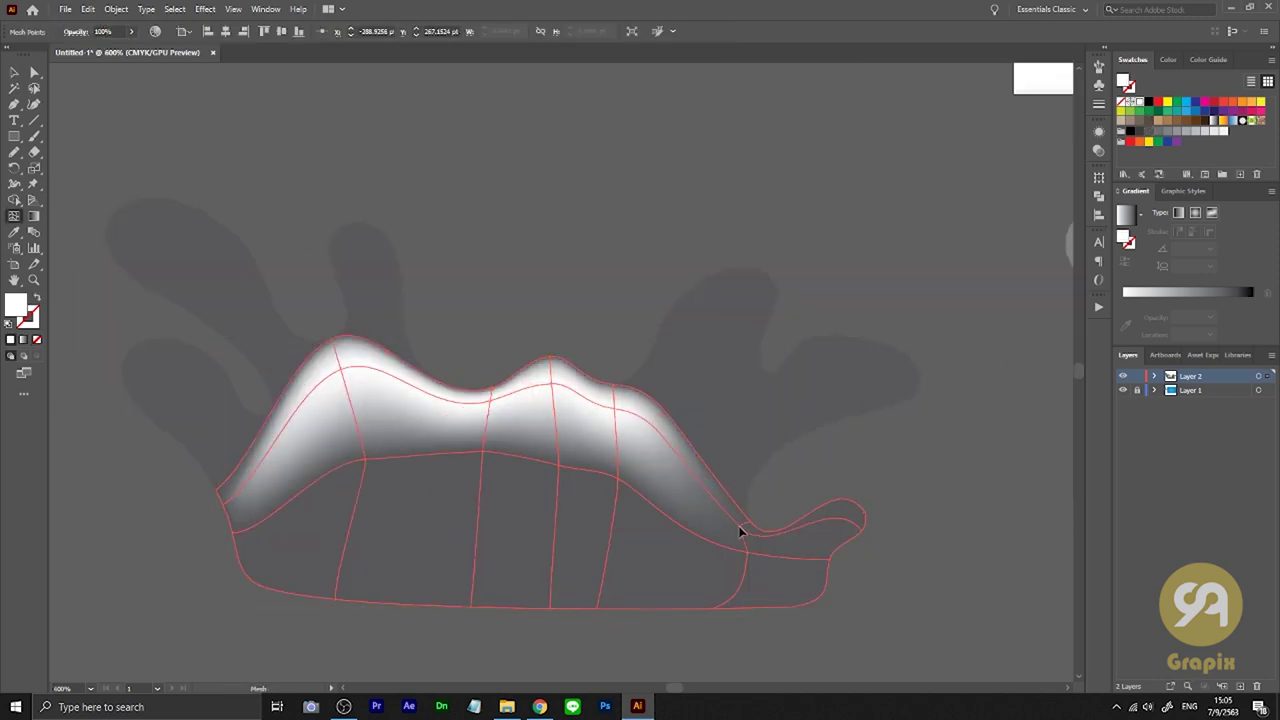
# Lasso-select a row of points on the splash's lower lip and nudge them downward
pyautogui.scroll(2, 740, 531)
pyautogui.scroll(-1, 603, 446)
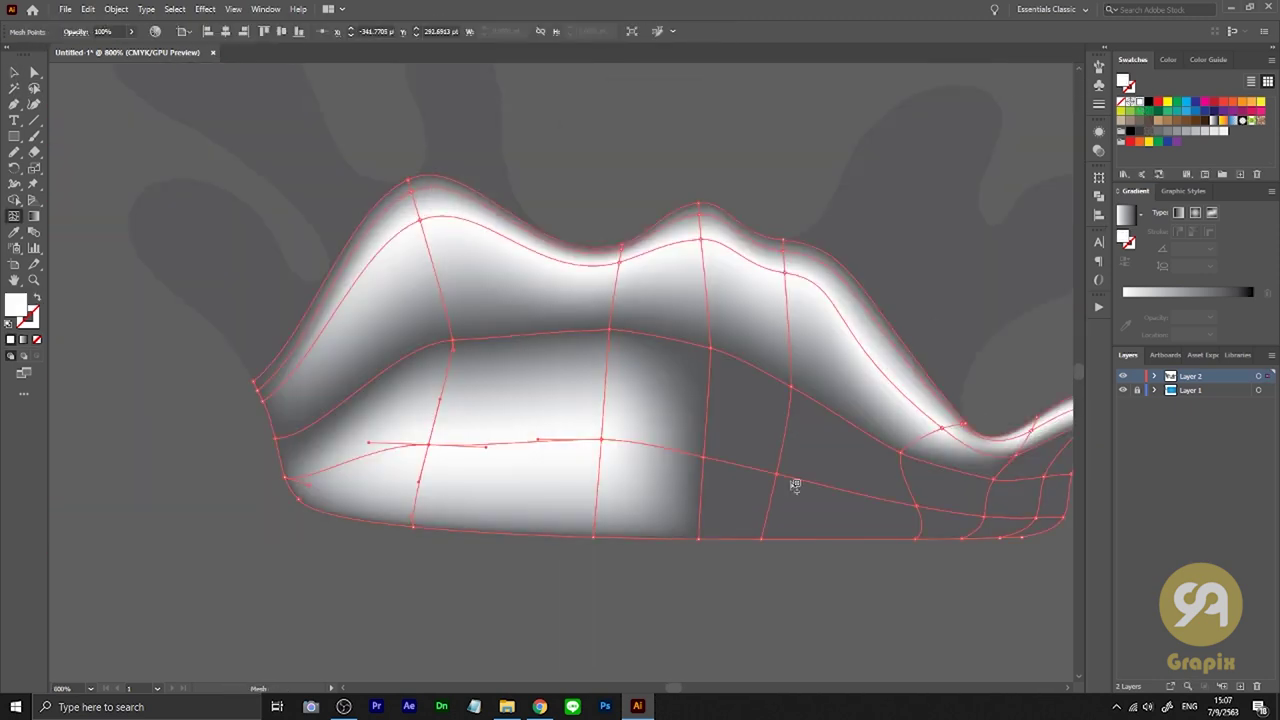
pyautogui.scroll(1, 993, 412)
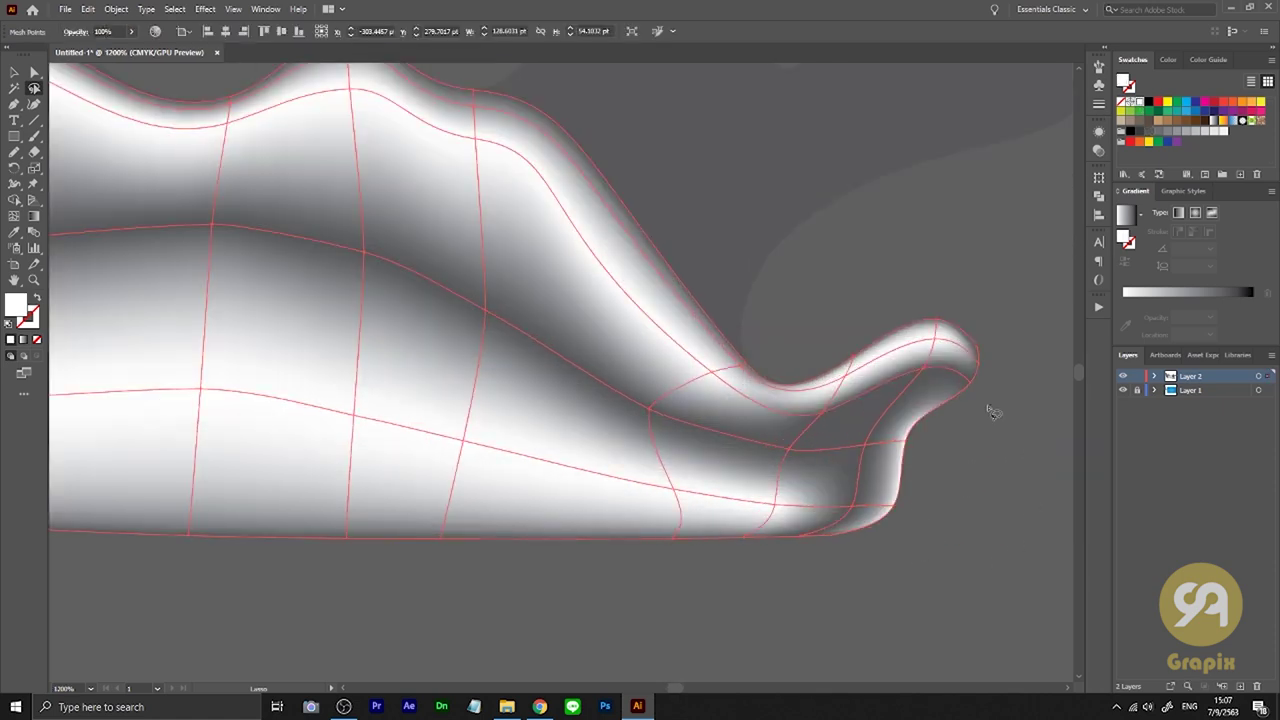
pyautogui.scroll(2, 669, 349)
pyautogui.scroll(2, 703, 326)
pyautogui.scroll(1, 763, 420)
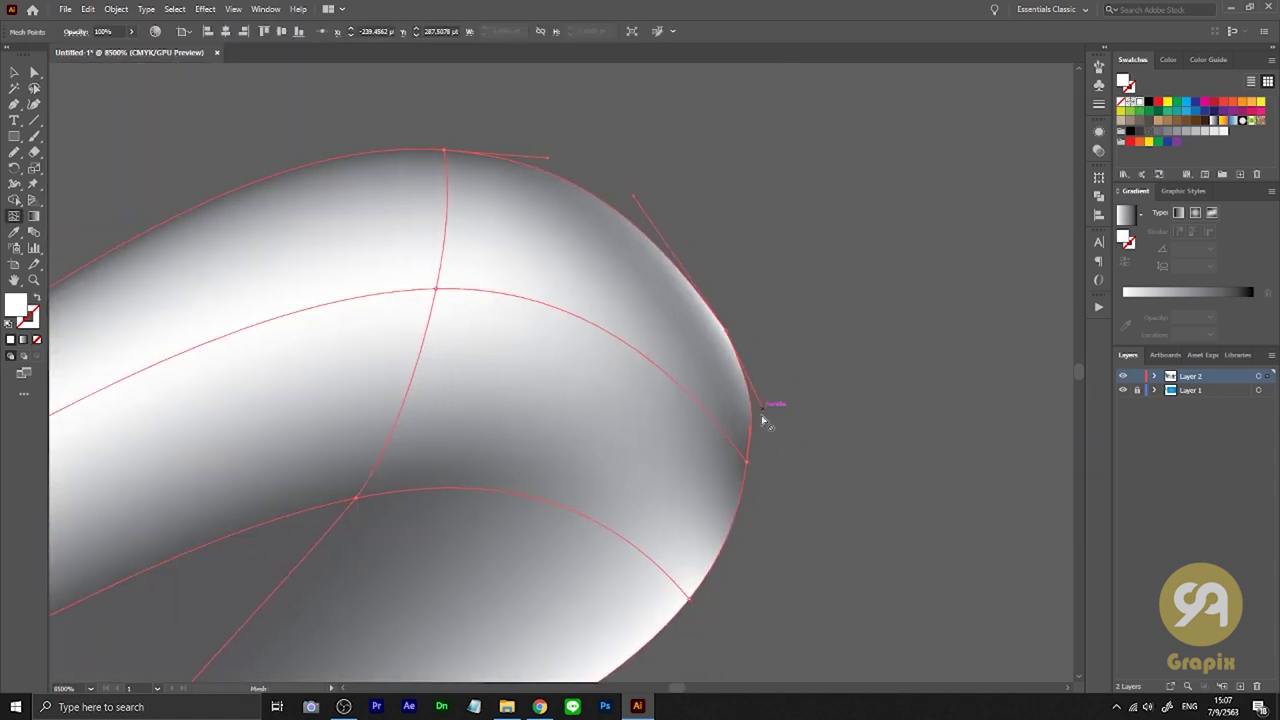
pyautogui.press('q')
pyautogui.scroll(-2, 849, 329)
pyautogui.scroll(-2, 534, 343)
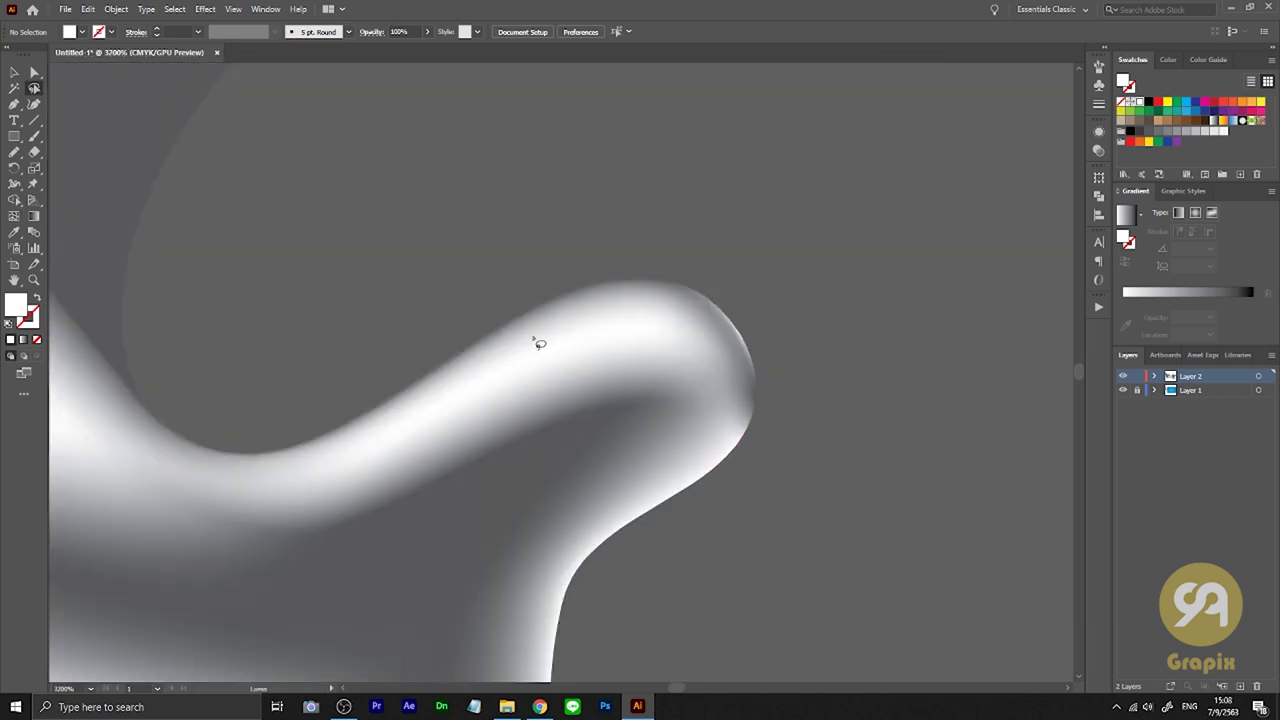
pyautogui.scroll(-2, 894, 514)
pyautogui.scroll(-2, 590, 390)
pyautogui.moveTo(590, 390); pyautogui.dragTo(505, 400)
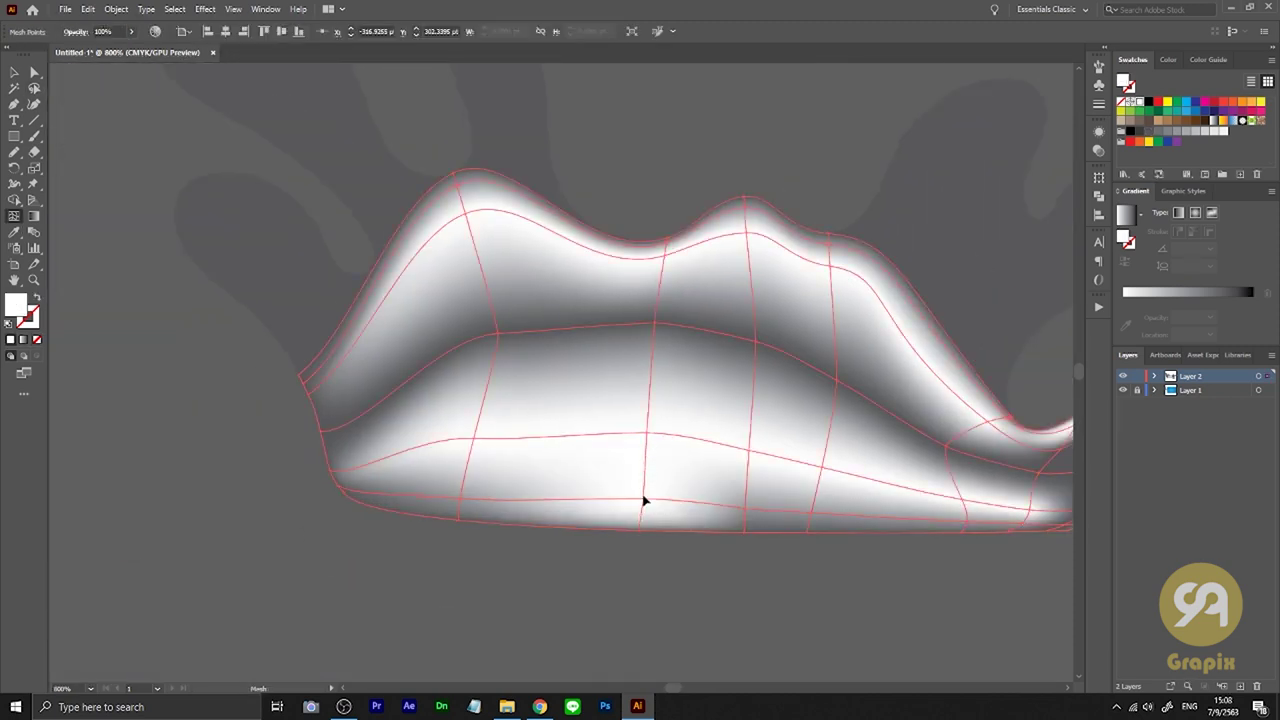
pyautogui.press('a')
pyautogui.press('Down')
pyautogui.press('Down')
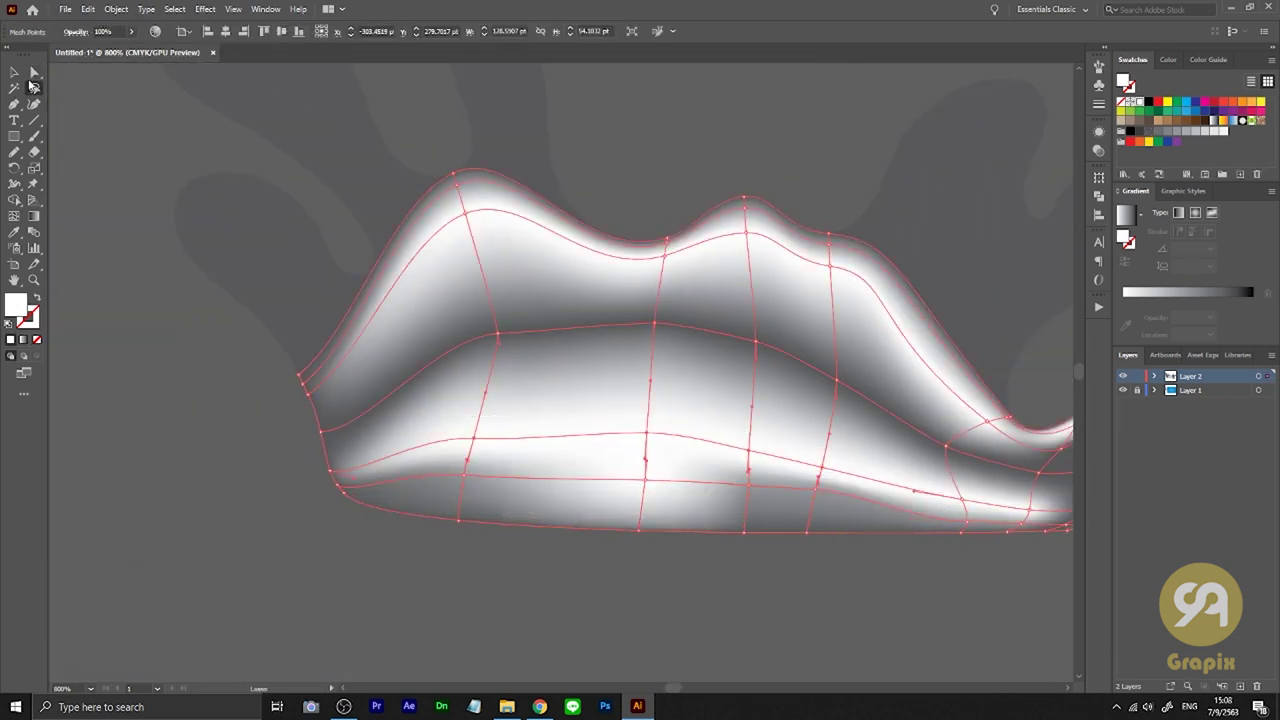
# Deselect to check the shading, then select the splash's mesh points again
pyautogui.click(573, 576)
pyautogui.scroll(-2, 574, 597)
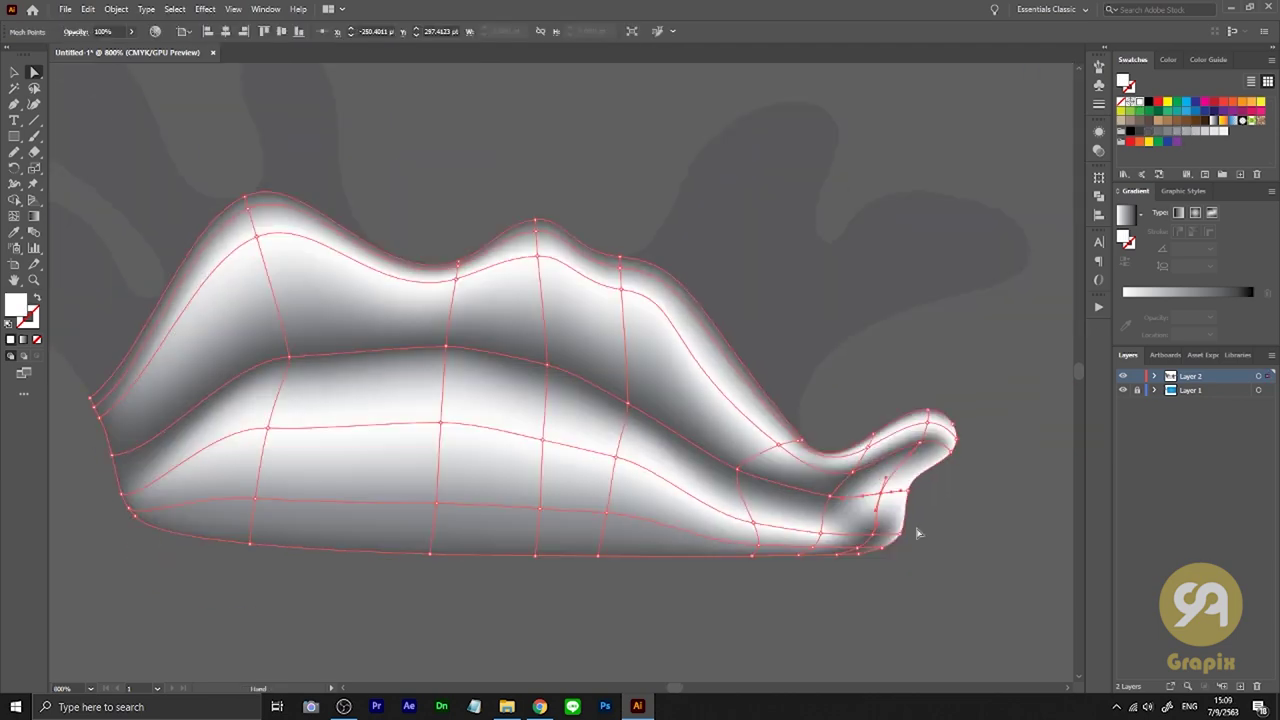
pyautogui.scroll(3, 917, 531)
pyautogui.click(779, 556)
pyautogui.scroll(-1, 1003, 509)
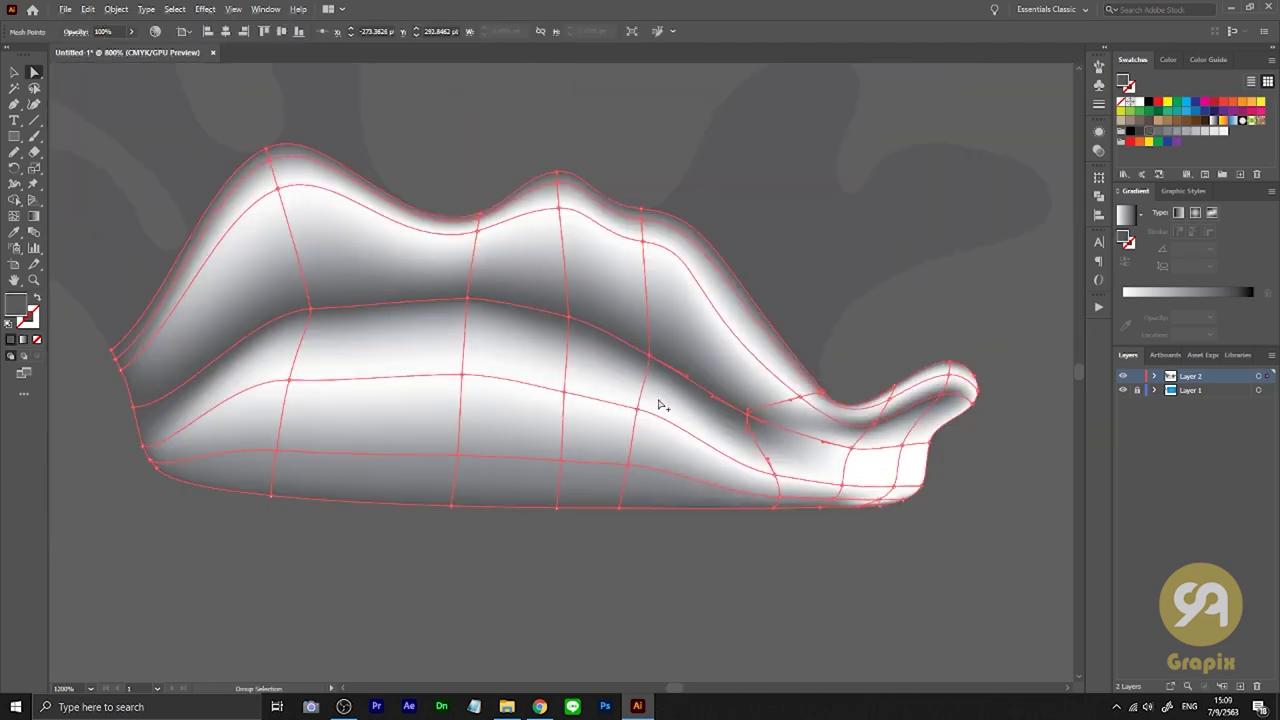
pyautogui.hscroll(-3, 660, 400)
# Select a mesh point on the splash's lower lip, then deselect the mesh
pyautogui.scroll(1, 229, 463)
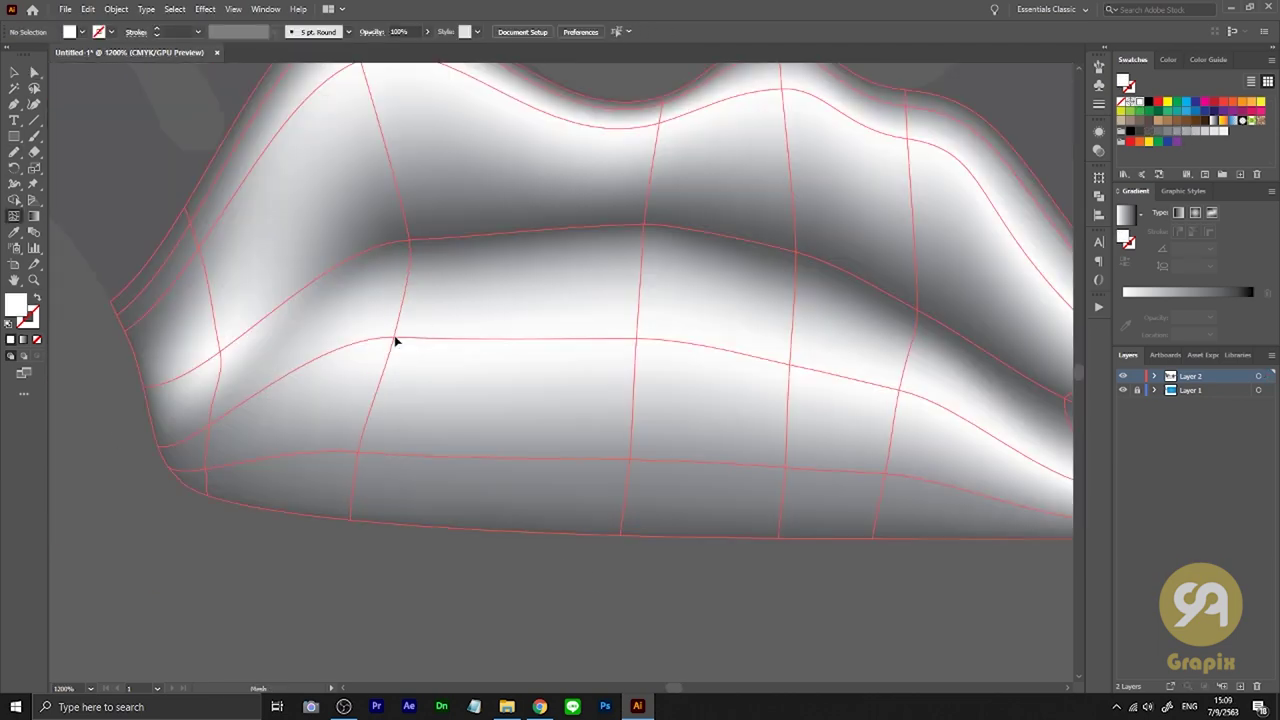
pyautogui.click(394, 337)
pyautogui.hotkey('ctrl', 'shift', 'a')
pyautogui.scroll(-3, 517, 566)
pyautogui.scroll(3, 686, 480)
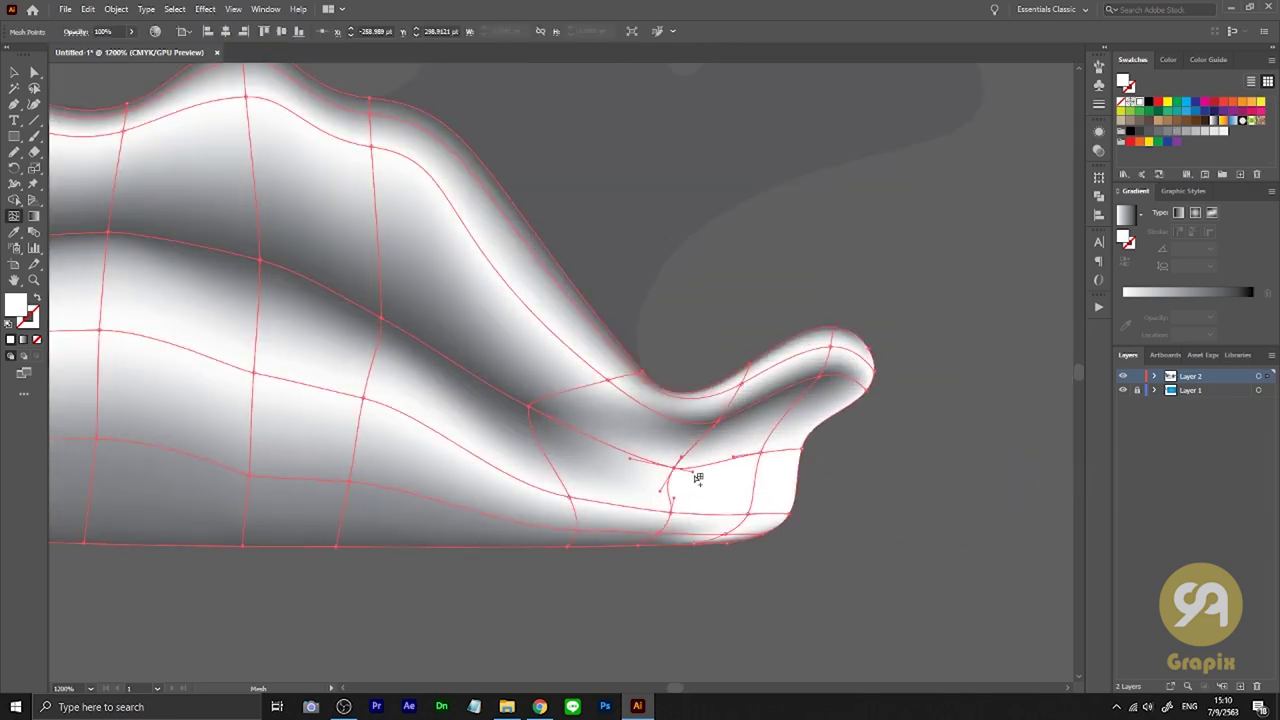
pyautogui.scroll(-3, 129, 471)
pyautogui.scroll(2, 539, 432)
pyautogui.scroll(1, 539, 432)
pyautogui.scroll(1, 400, 470)
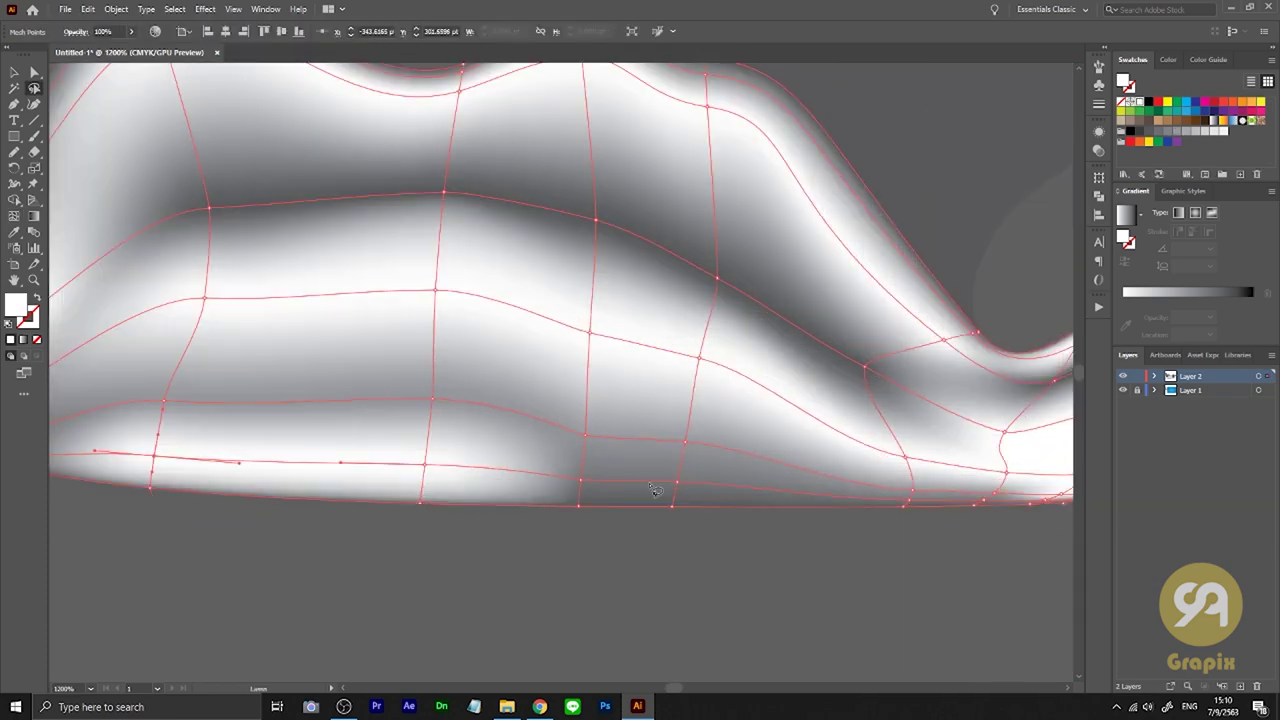
pyautogui.scroll(1, 243, 500)
pyautogui.scroll(-2, 278, 594)
pyautogui.scroll(3, 278, 594)
pyautogui.scroll(-2, 286, 451)
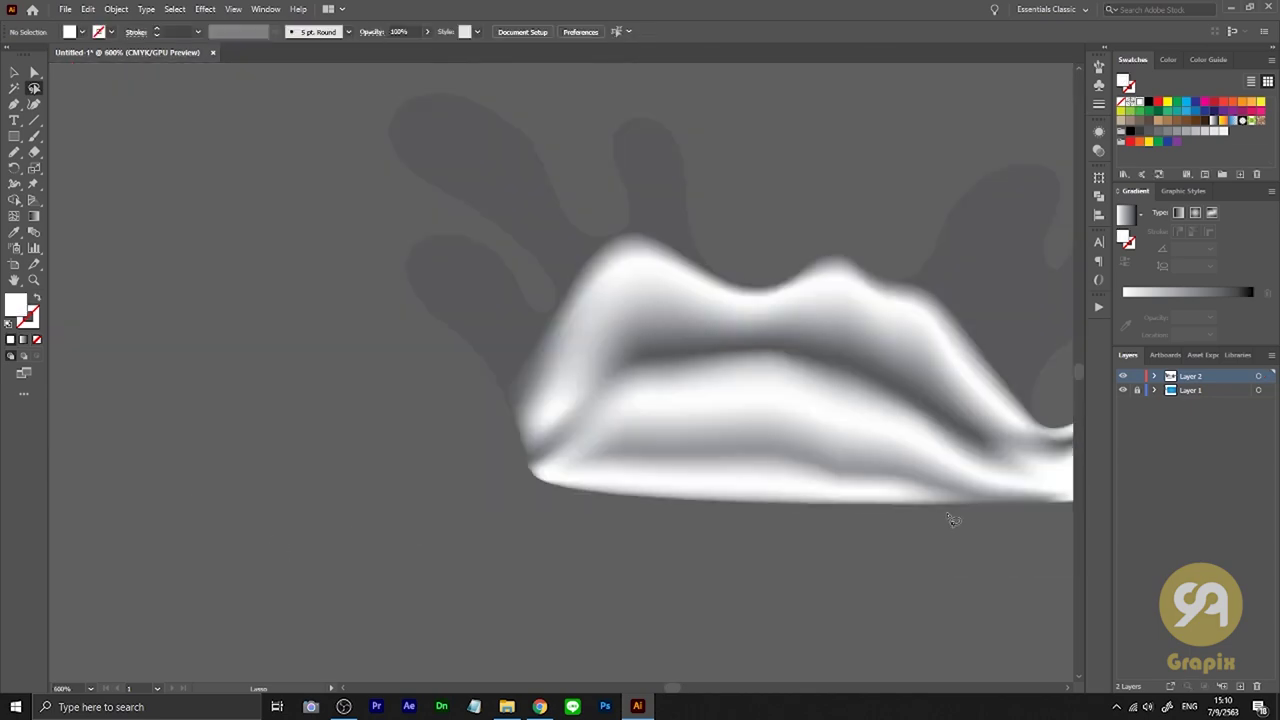
pyautogui.scroll(3, 951, 517)
# Select the splash mesh and lasso the mesh points along its left corner edge
pyautogui.click(585, 318)
pyautogui.scroll(-3, 566, 491)
pyautogui.scroll(2, 431, 471)
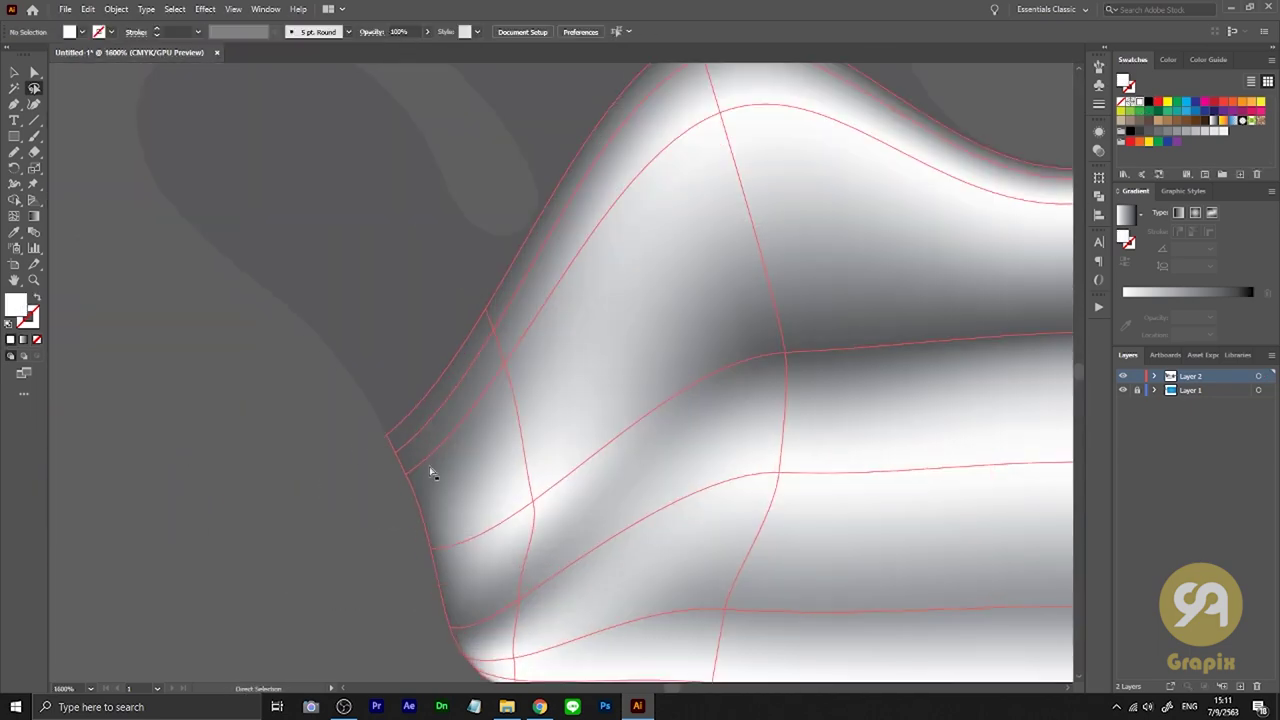
pyautogui.scroll(-1, 191, 391)
pyautogui.scroll(2, 498, 503)
pyautogui.press('q')
pyautogui.moveTo(540, 548); pyautogui.dragTo(487, 360)
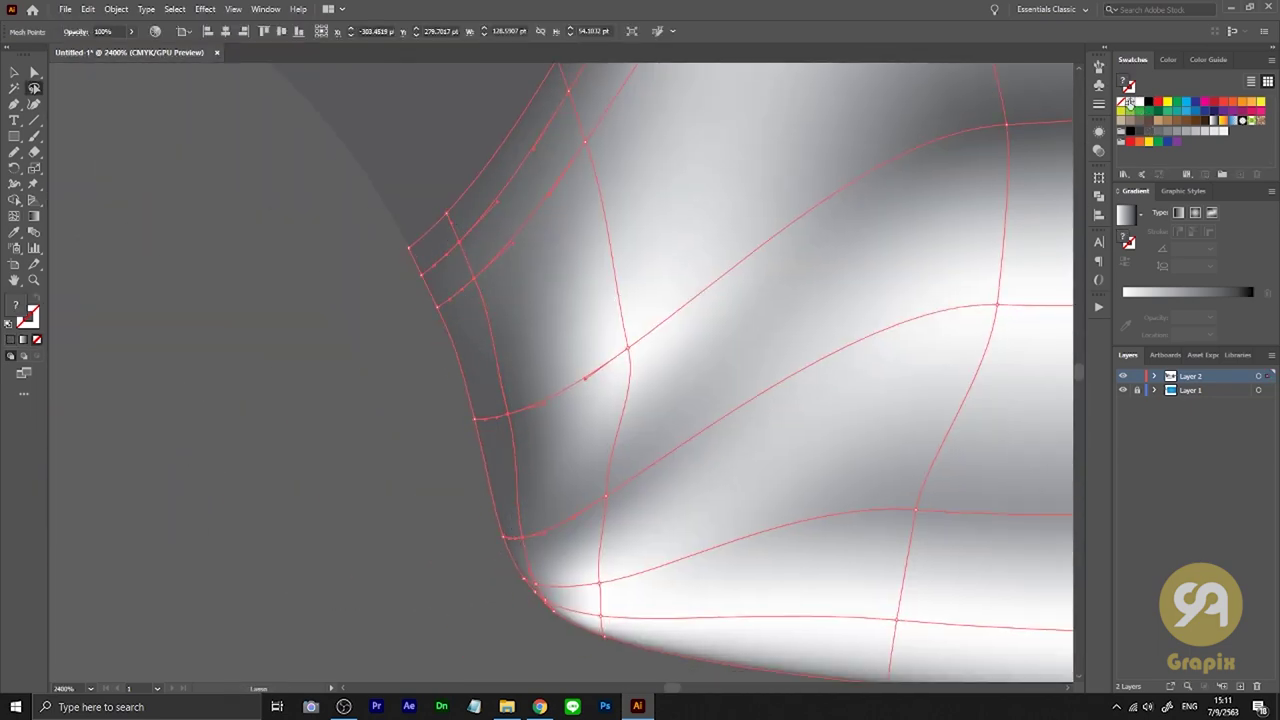
pyautogui.scroll(-3, 400, 634)
pyautogui.scroll(3, 300, 509)
pyautogui.scroll(3, 378, 484)
# Clear the selection and pick a single mesh point at the corner
pyautogui.click(378, 484)
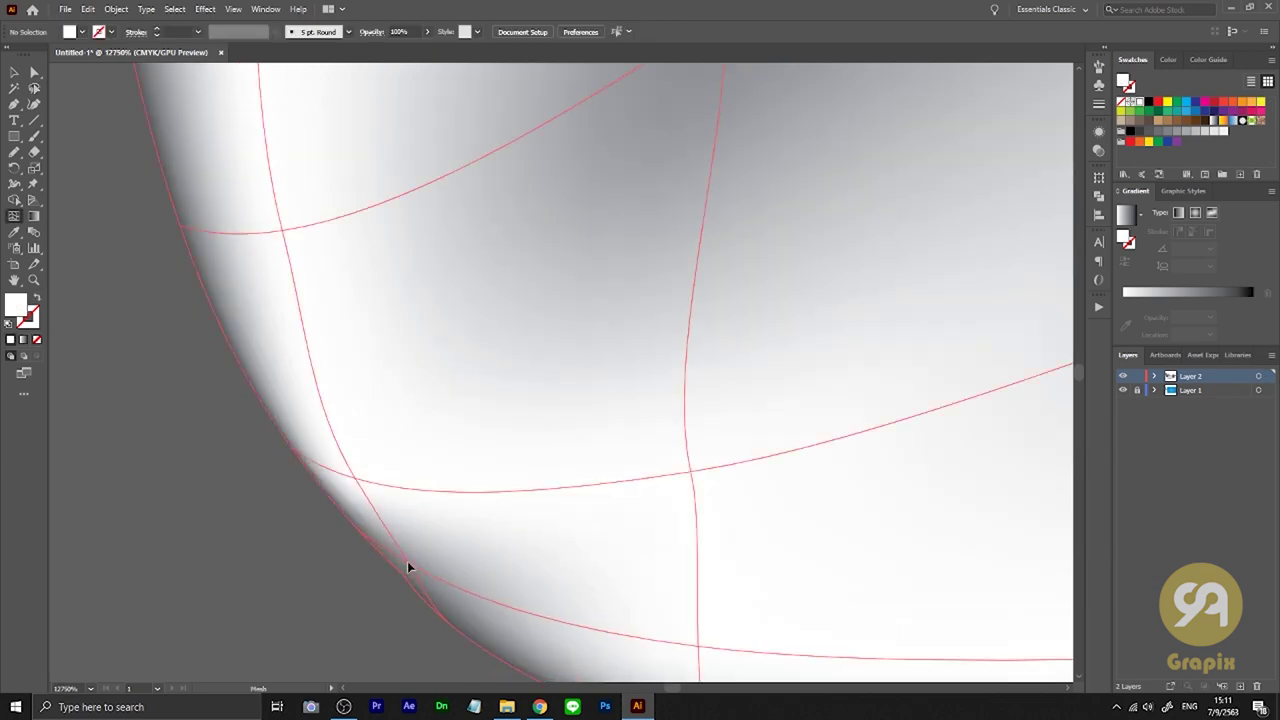
pyautogui.scroll(2, 407, 567)
pyautogui.click(501, 262)
pyautogui.scroll(-10, 551, 338)
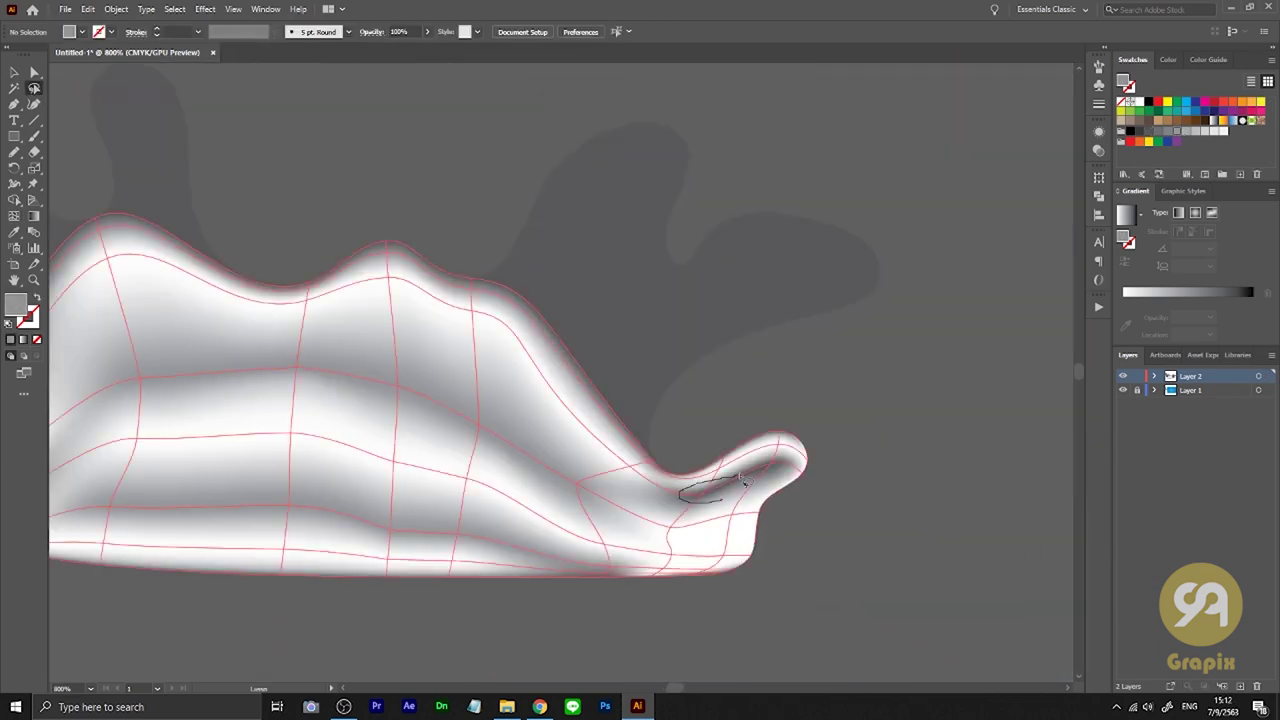
pyautogui.scroll(2, 417, 417)
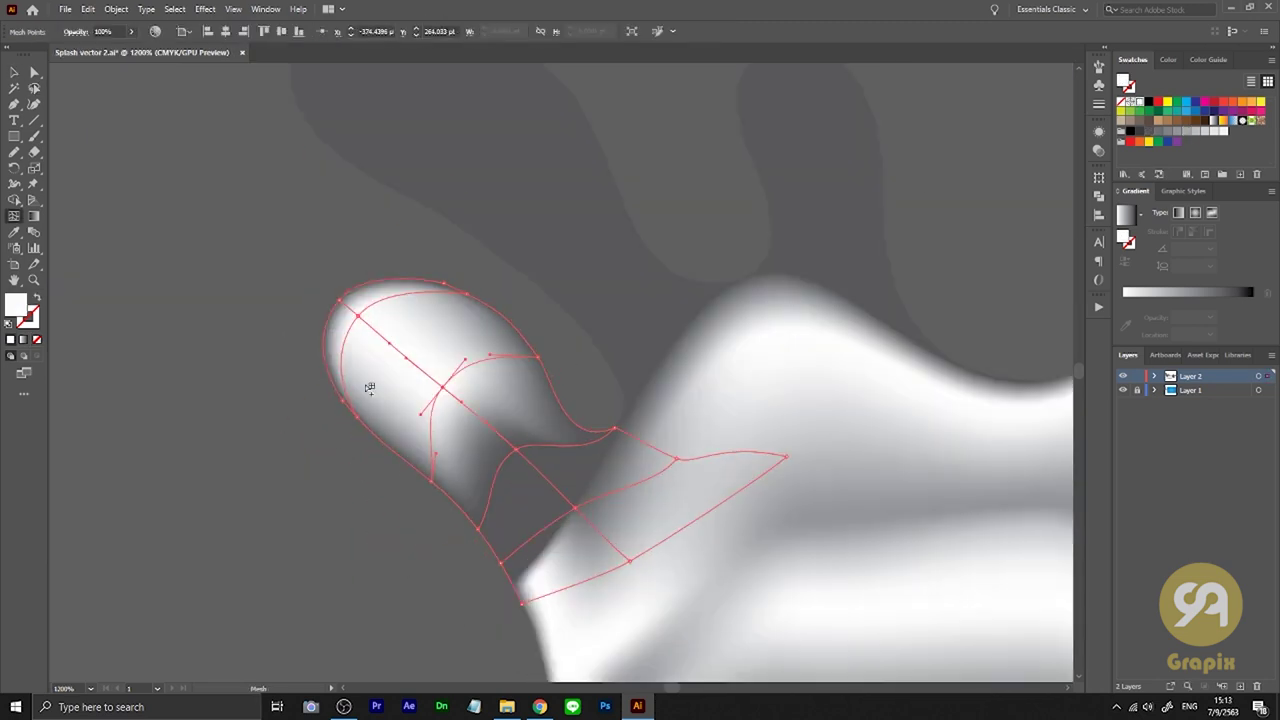
# Add a new mesh line across the drop-shaped splash crown
pyautogui.scroll(1, 616, 316)
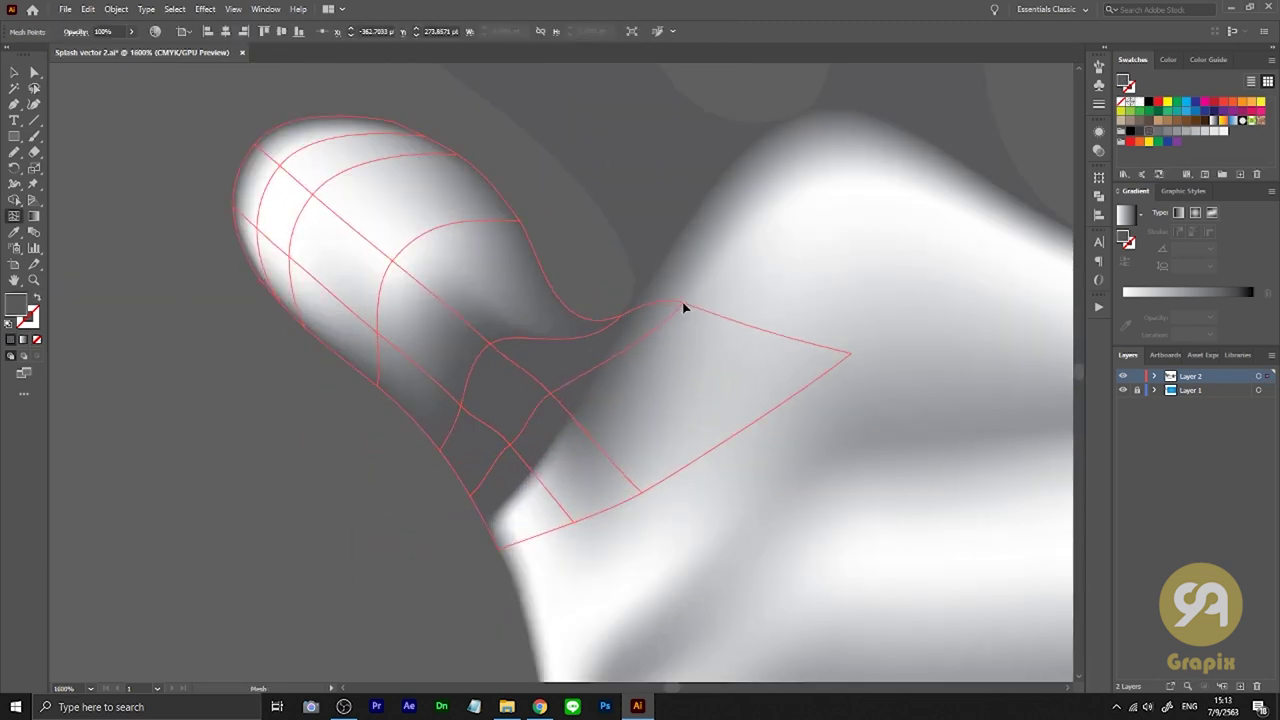
pyautogui.click(592, 367)
pyautogui.scroll(-4, 194, 434)
pyautogui.scroll(3, 514, 314)
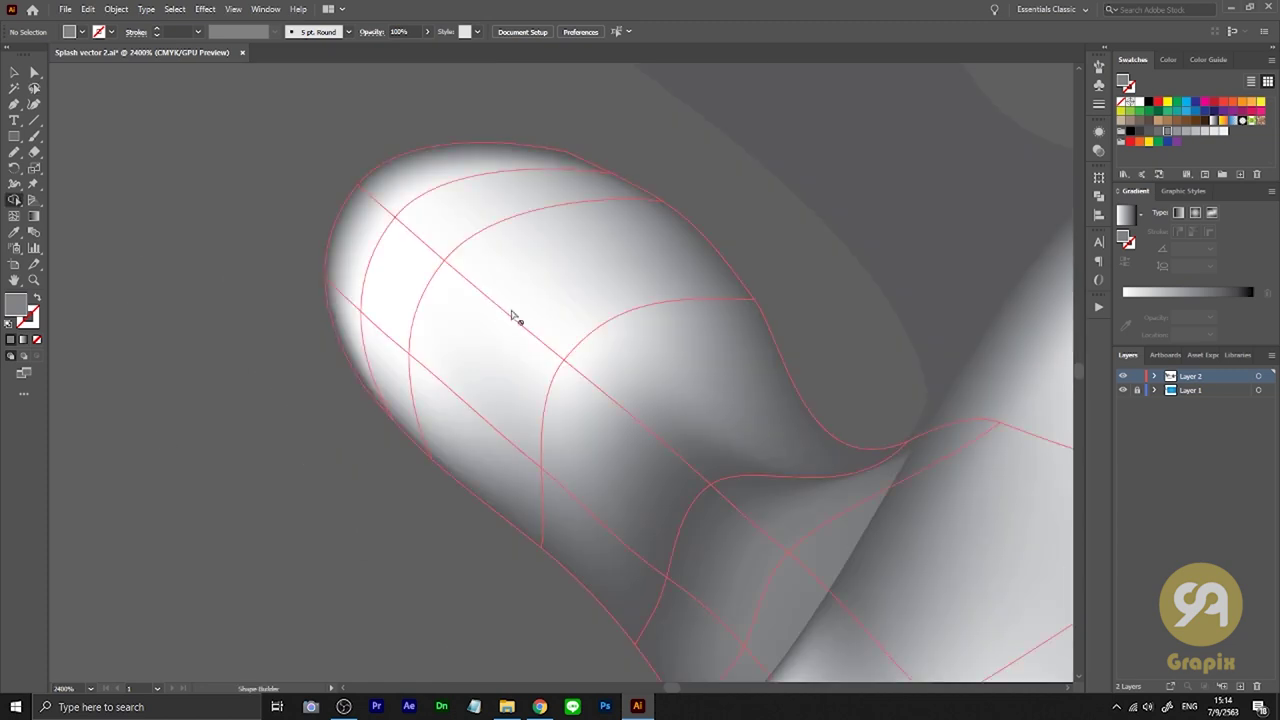
pyautogui.scroll(1, 345, 330)
pyautogui.scroll(-2, 691, 400)
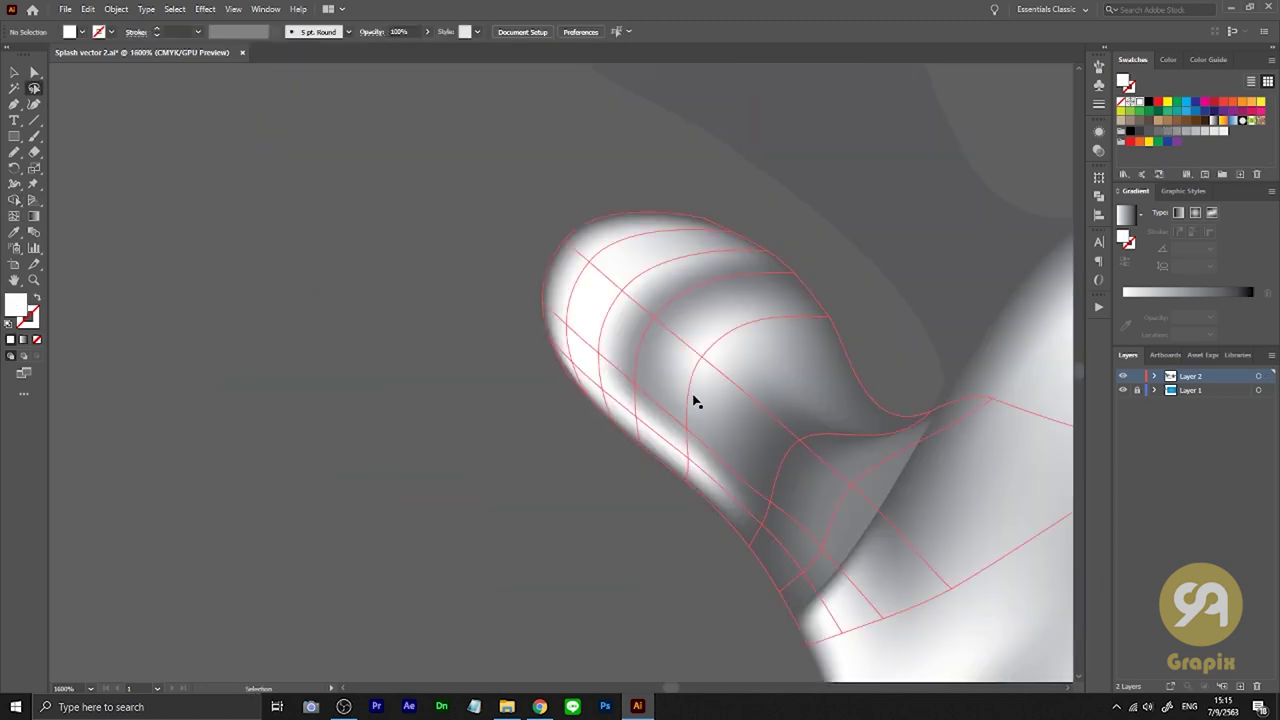
pyautogui.scroll(3, 691, 400)
pyautogui.scroll(-1, 443, 166)
pyautogui.scroll(1, 443, 166)
# Lasso-select the mesh points on the drop's head
pyautogui.moveTo(500, 80); pyautogui.dragTo(692, 220)
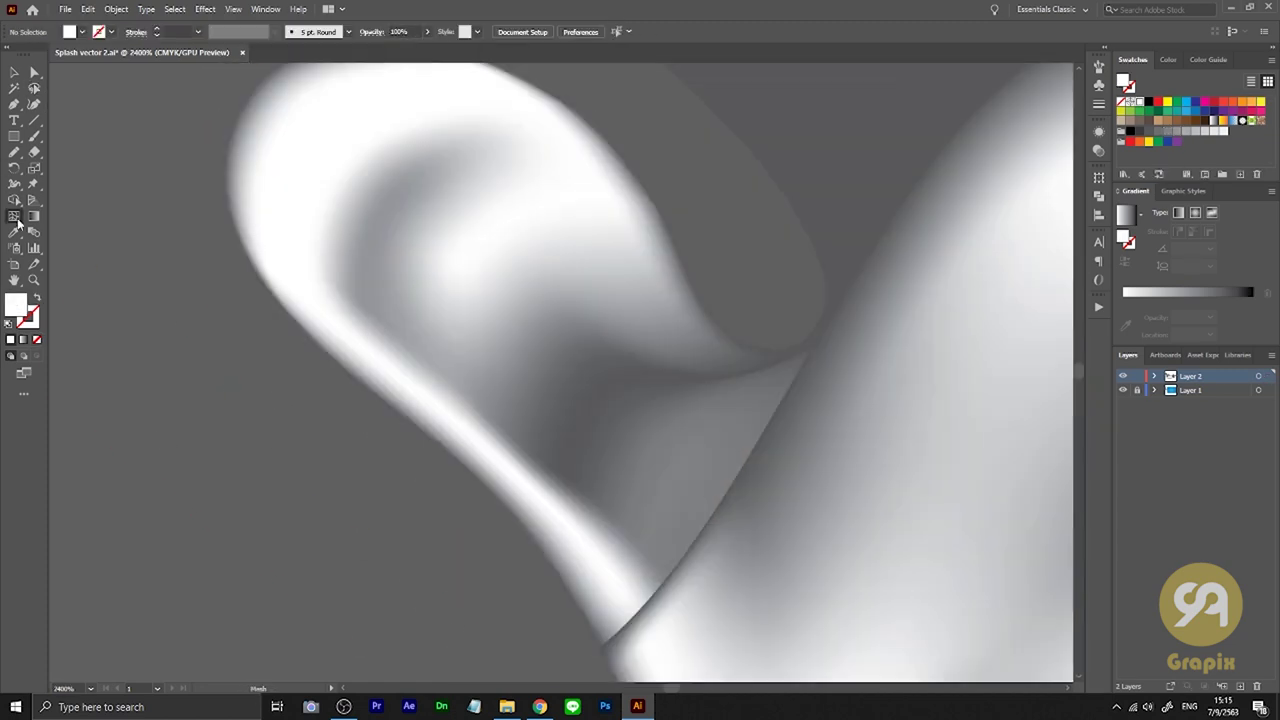
pyautogui.scroll(-1, 399, 205)
pyautogui.scroll(-3, 229, 491)
pyautogui.scroll(3, 571, 423)
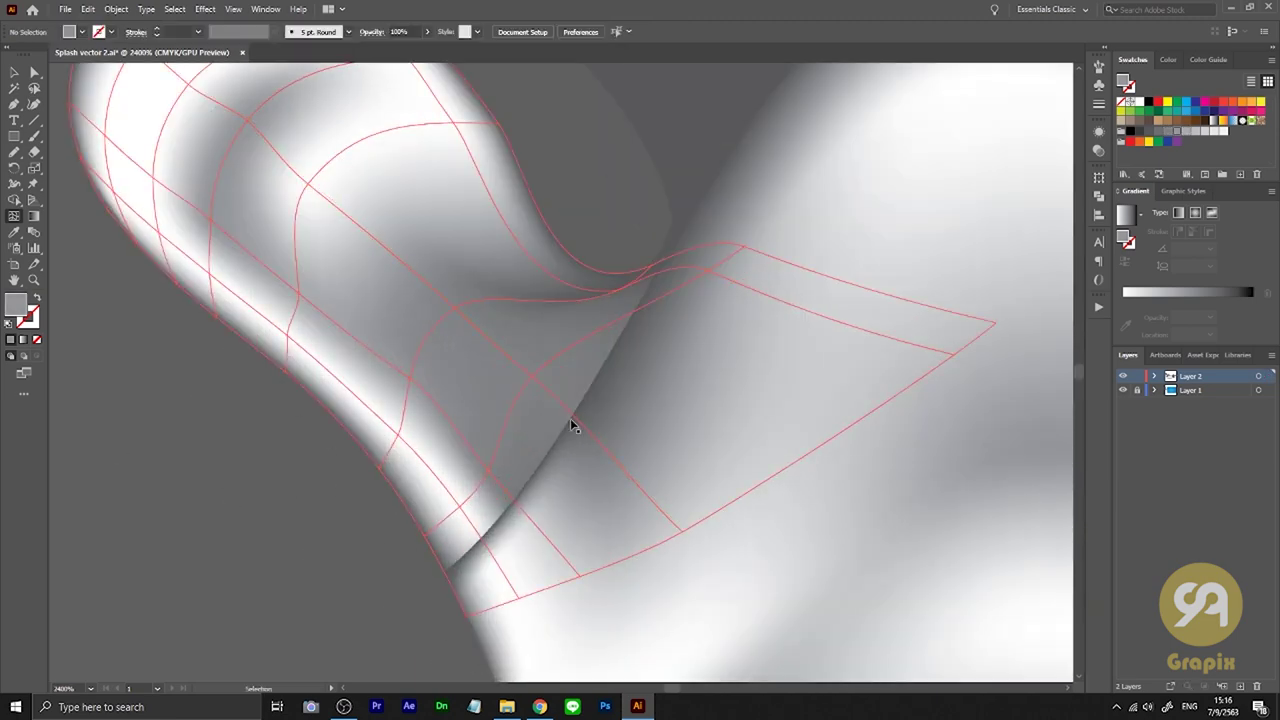
pyautogui.scroll(-1, 597, 462)
pyautogui.scroll(1, 597, 462)
# Apply a lighter grey sampled from the splash to the drop's mesh points
pyautogui.press('u')
pyautogui.scroll(-3, 549, 583)
pyautogui.scroll(4, 486, 520)
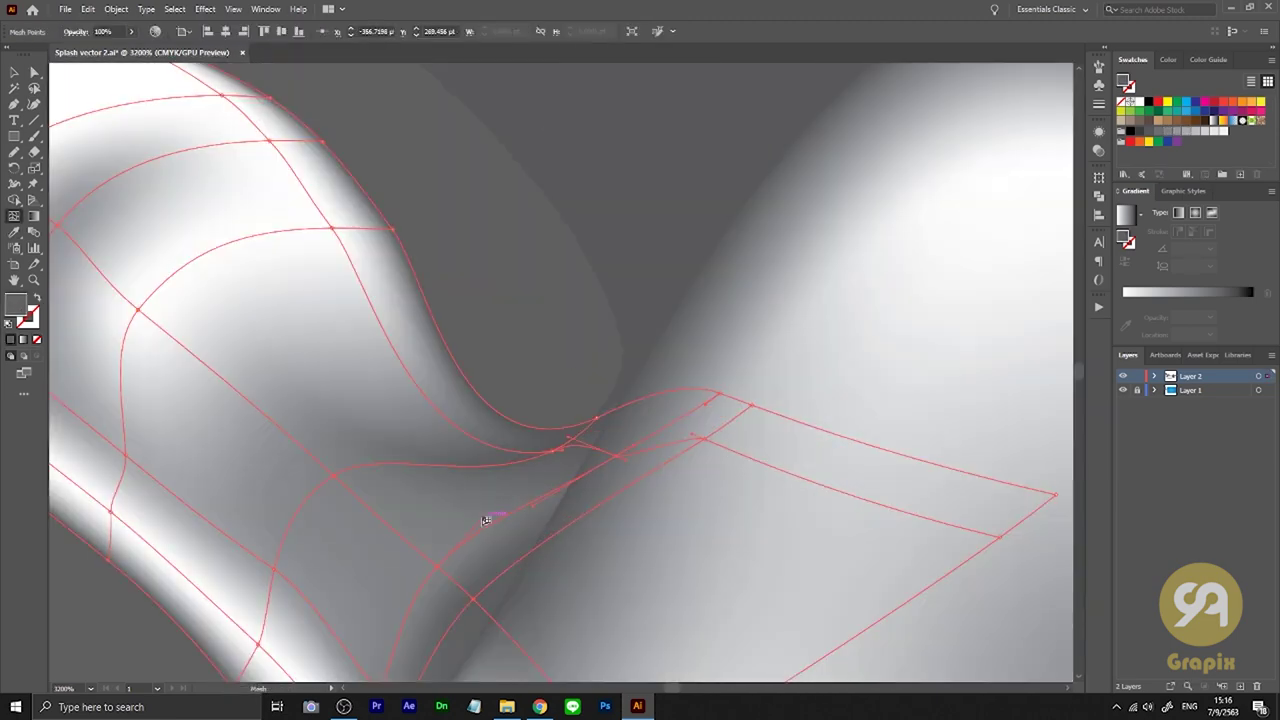
pyautogui.scroll(-3, 100, 140)
pyautogui.scroll(4, 443, 445)
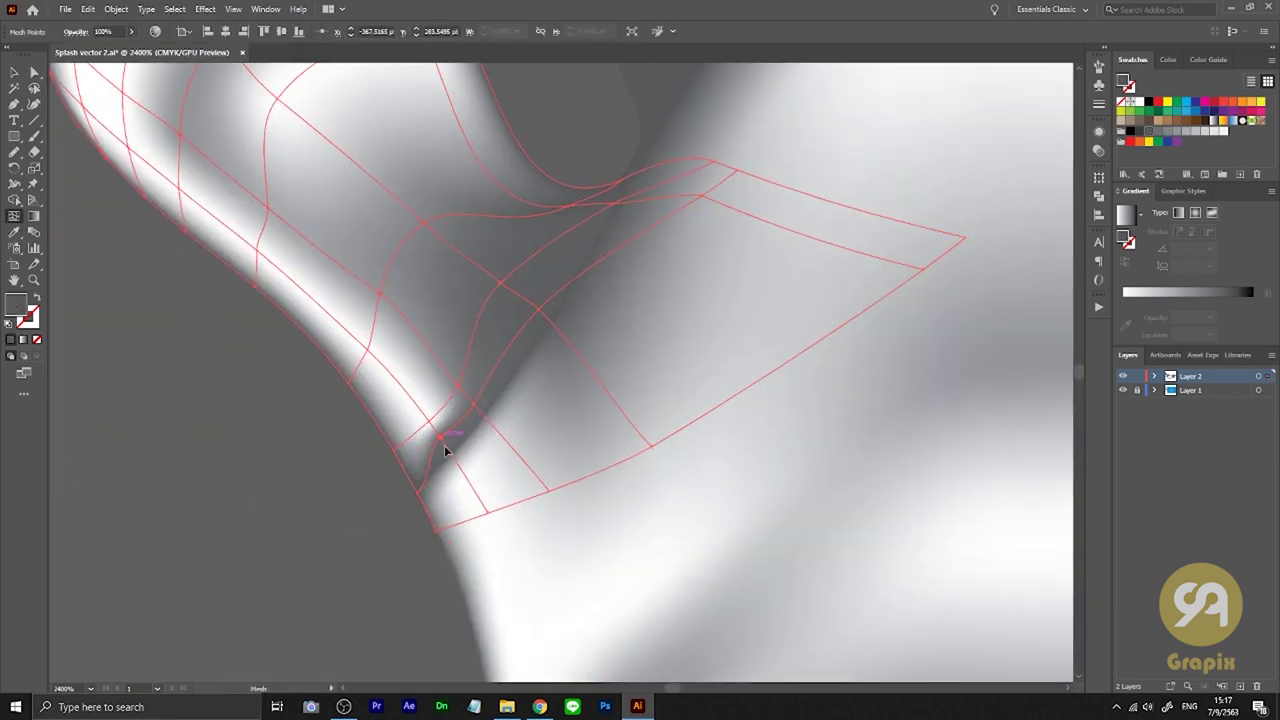
pyautogui.scroll(-1, 500, 400)
pyautogui.scroll(2, 650, 346)
pyautogui.scroll(-1, 781, 261)
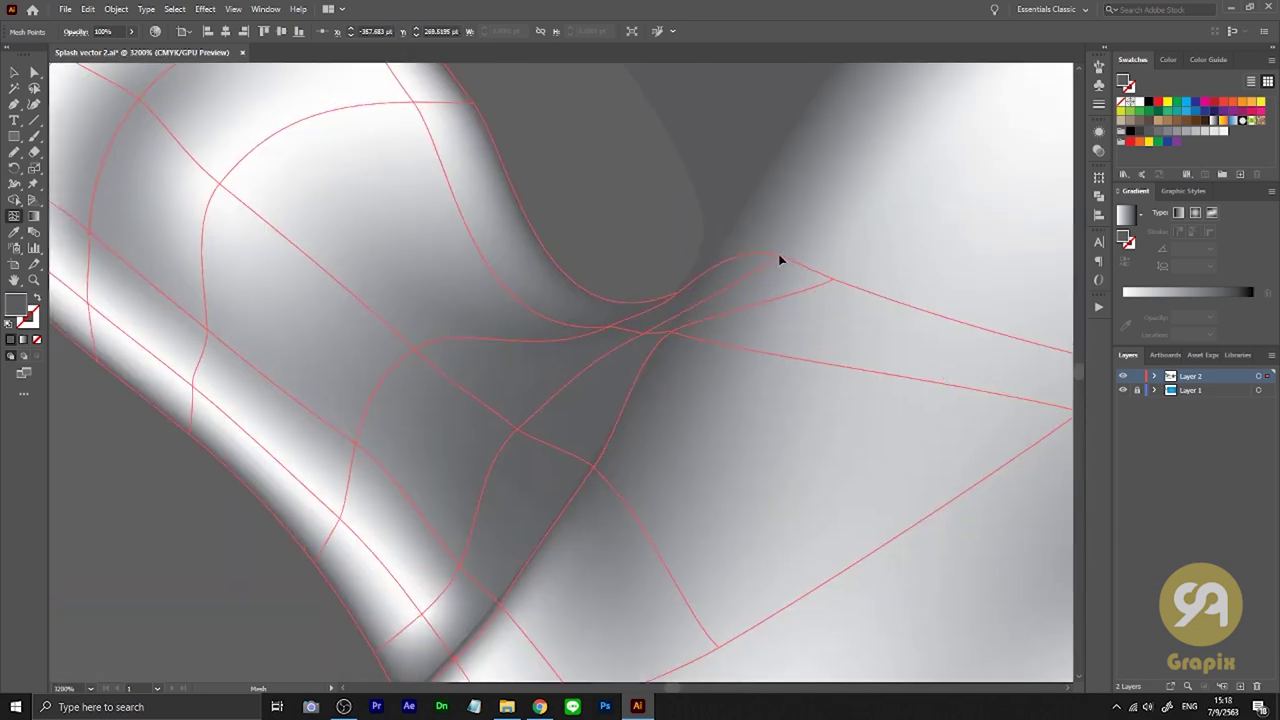
pyautogui.scroll(-3, 630, 383)
pyautogui.scroll(1, 600, 420)
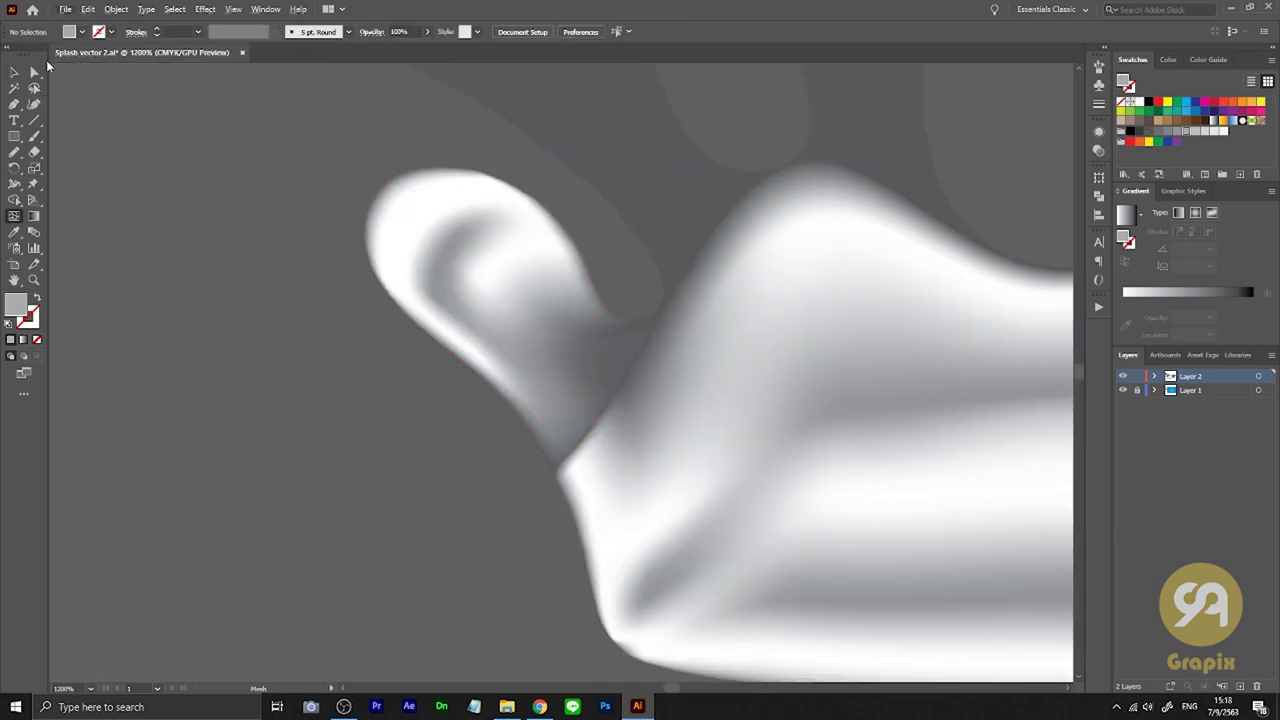
pyautogui.scroll(3, 563, 488)
pyautogui.scroll(-3, 563, 488)
pyautogui.press('i')
pyautogui.click(620, 420)
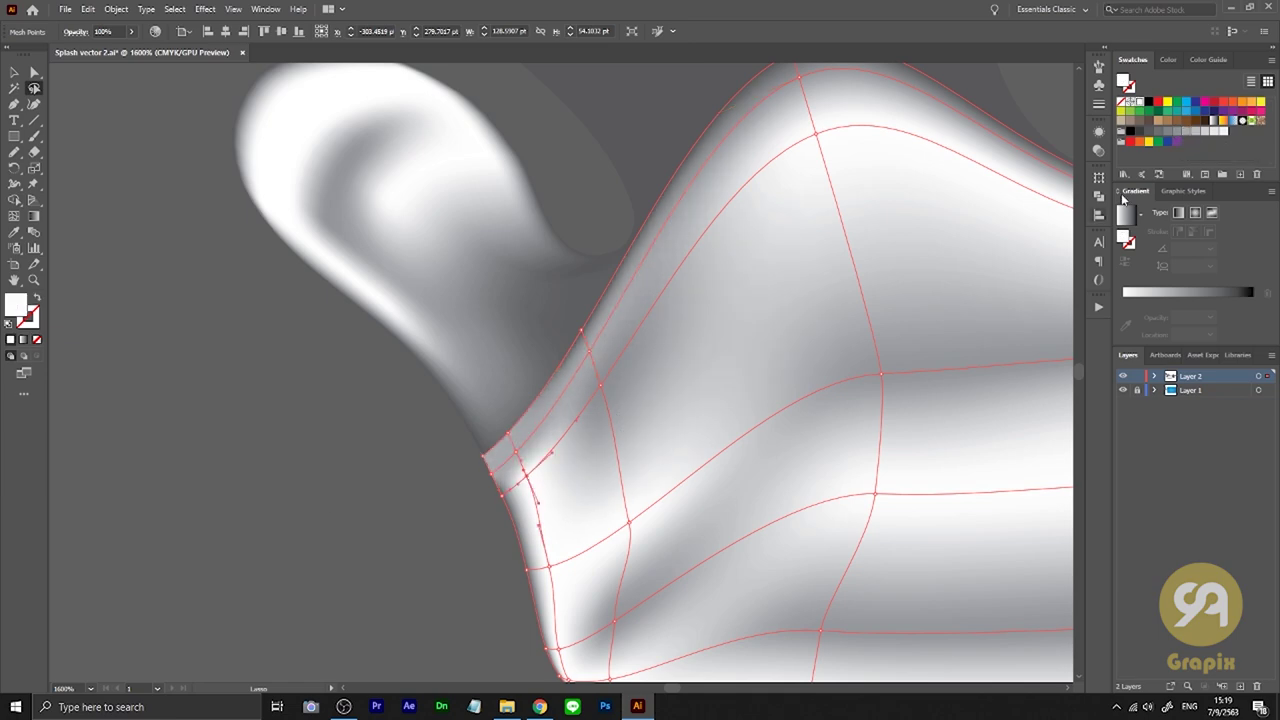
pyautogui.scroll(4, 463, 402)
# Pull the mesh point at the splash's left corner to blend the edge into the drop
pyautogui.press('u')
pyautogui.scroll(-1, 553, 383)
pyautogui.scroll(-1, 177, 380)
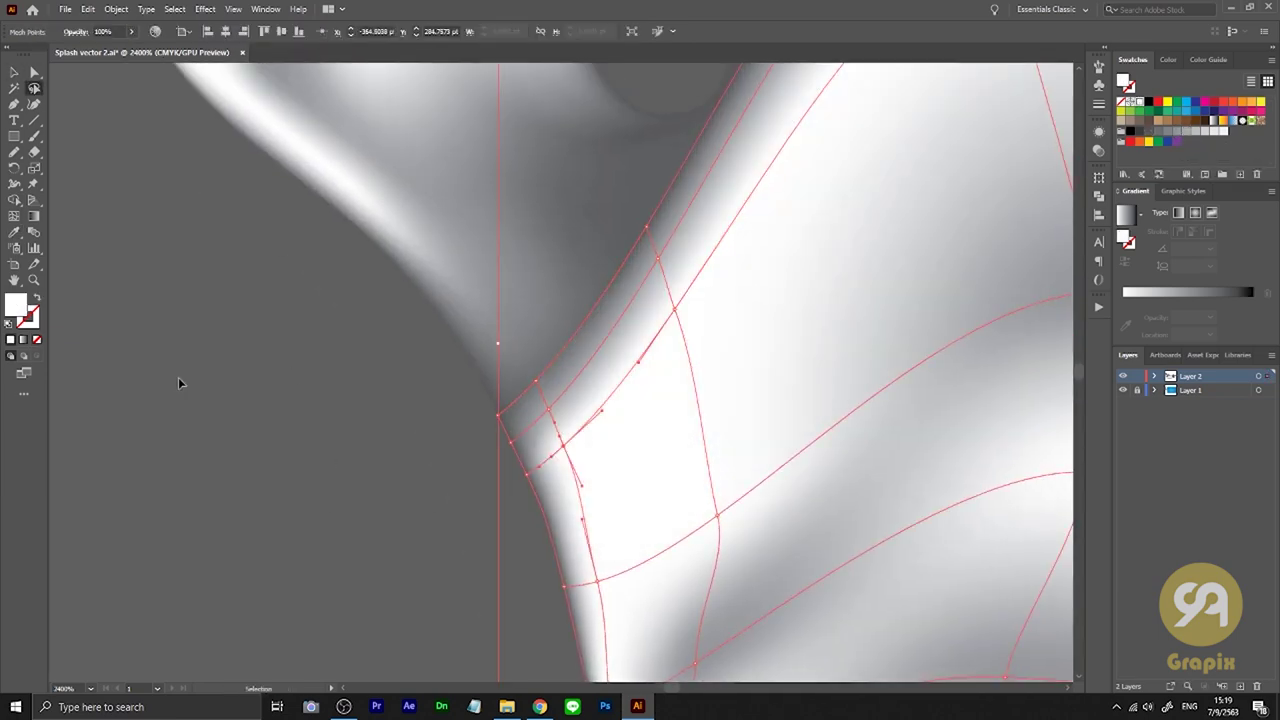
pyautogui.click(754, 486)
pyautogui.scroll(-2, 466, 403)
pyautogui.press('a')
pyautogui.moveTo(410, 574); pyautogui.dragTo(428, 567)
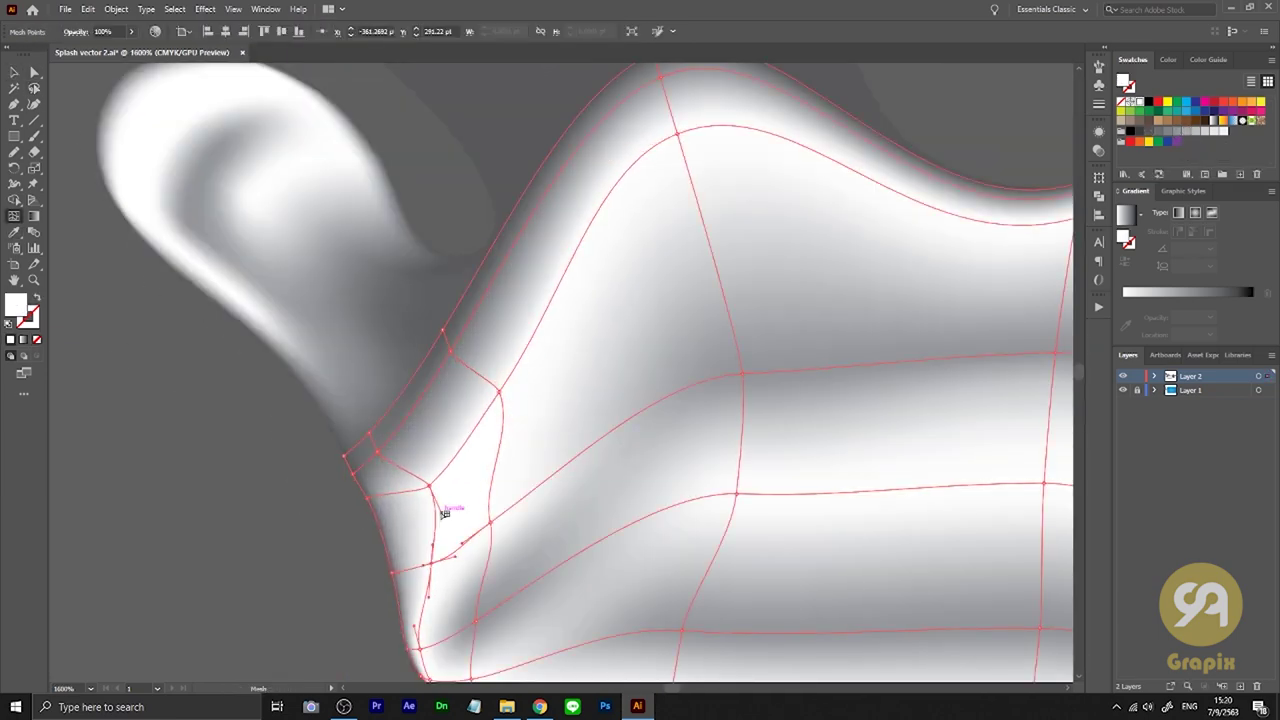
pyautogui.scroll(-1, 380, 495)
# Add a lighter mesh point to the drop-shaped mesh object and preview the result
pyautogui.scroll(-3, 457, 549)
pyautogui.click(423, 357)
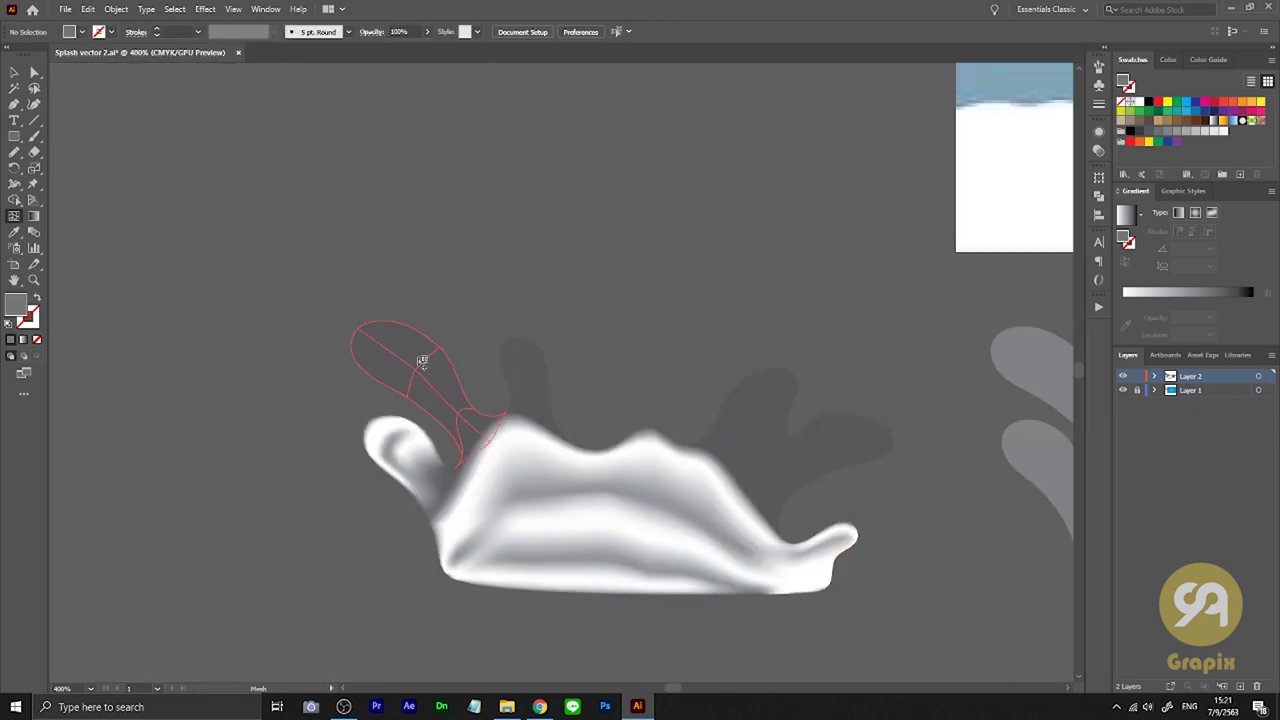
pyautogui.scroll(4, 423, 357)
pyautogui.scroll(-2, 158, 470)
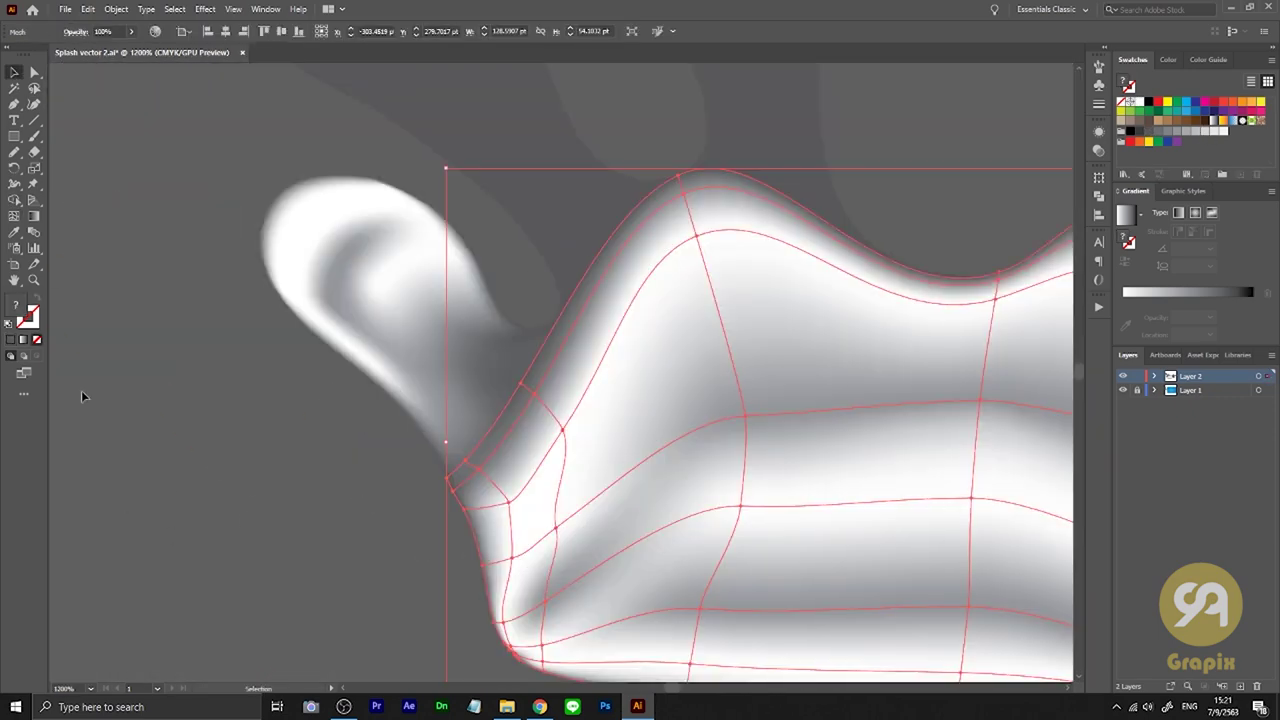
pyautogui.click(81, 390)
pyautogui.scroll(2, 436, 369)
pyautogui.click(436, 369)
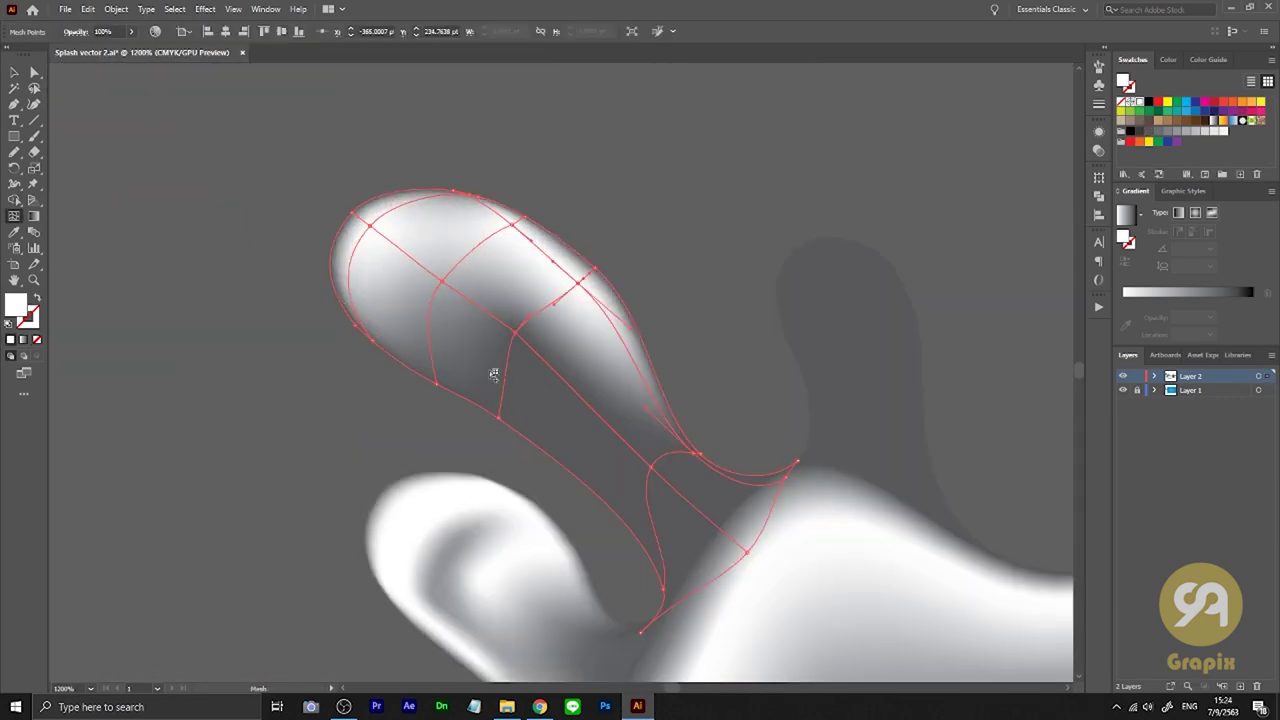
pyautogui.scroll(-3, 709, 516)
pyautogui.scroll(4, 609, 357)
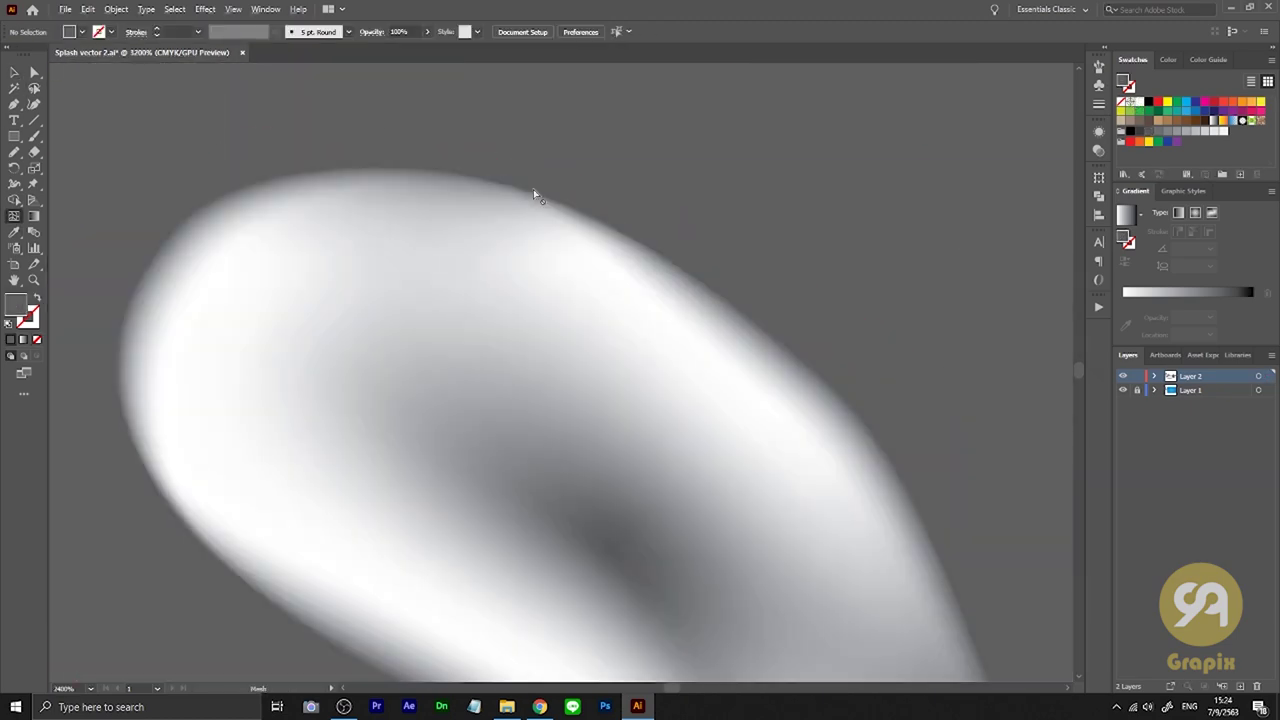
pyautogui.scroll(3, 534, 194)
pyautogui.scroll(-1, 563, 300)
pyautogui.scroll(-3, 563, 300)
pyautogui.scroll(-2, 586, 330)
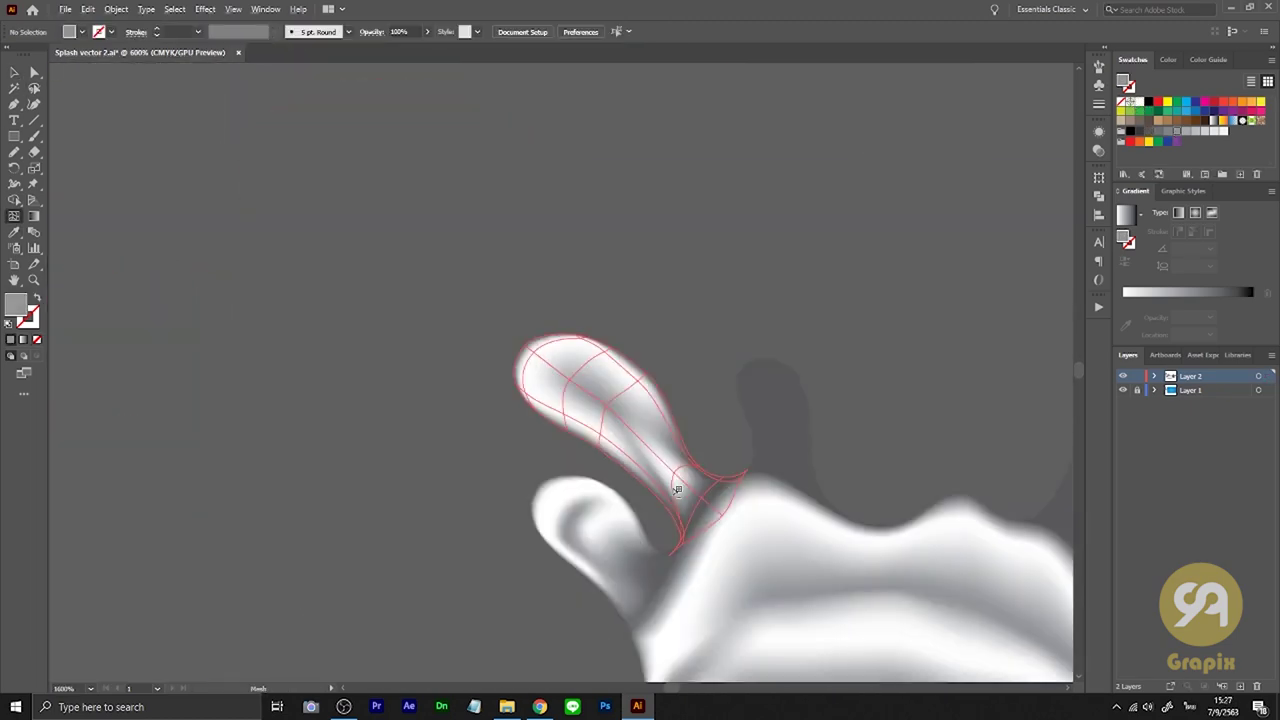
pyautogui.scroll(3, 630, 400)
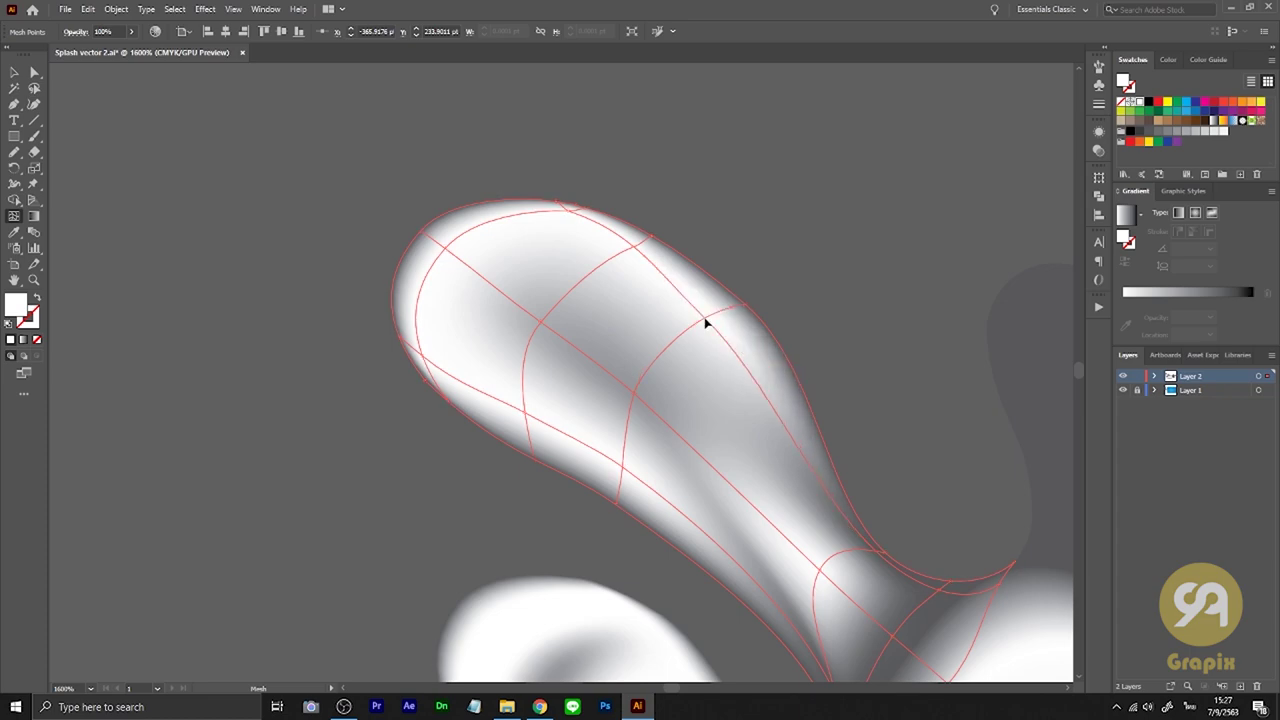
pyautogui.scroll(-2, 650, 260)
pyautogui.scroll(4, 583, 203)
pyautogui.scroll(2, 686, 363)
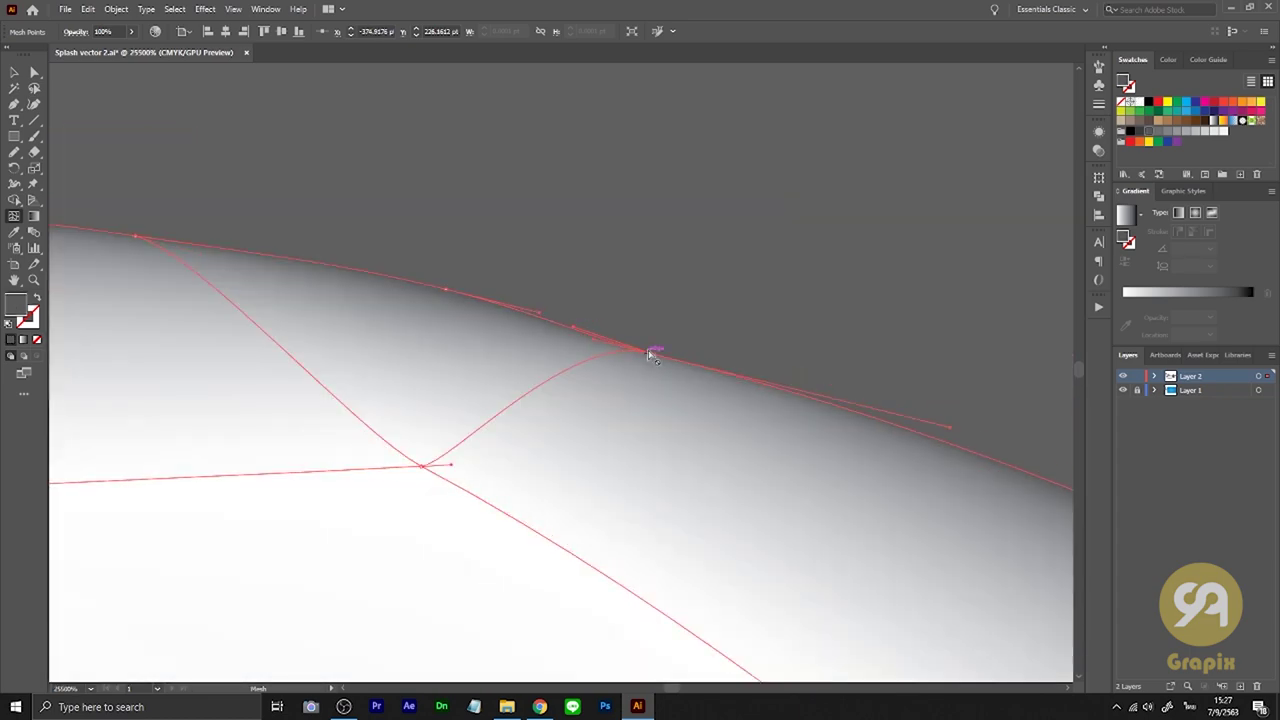
pyautogui.scroll(-2, 274, 466)
pyautogui.scroll(-3, 623, 266)
pyautogui.scroll(-1, 589, 434)
pyautogui.scroll(1, 500, 335)
pyautogui.click(500, 335)
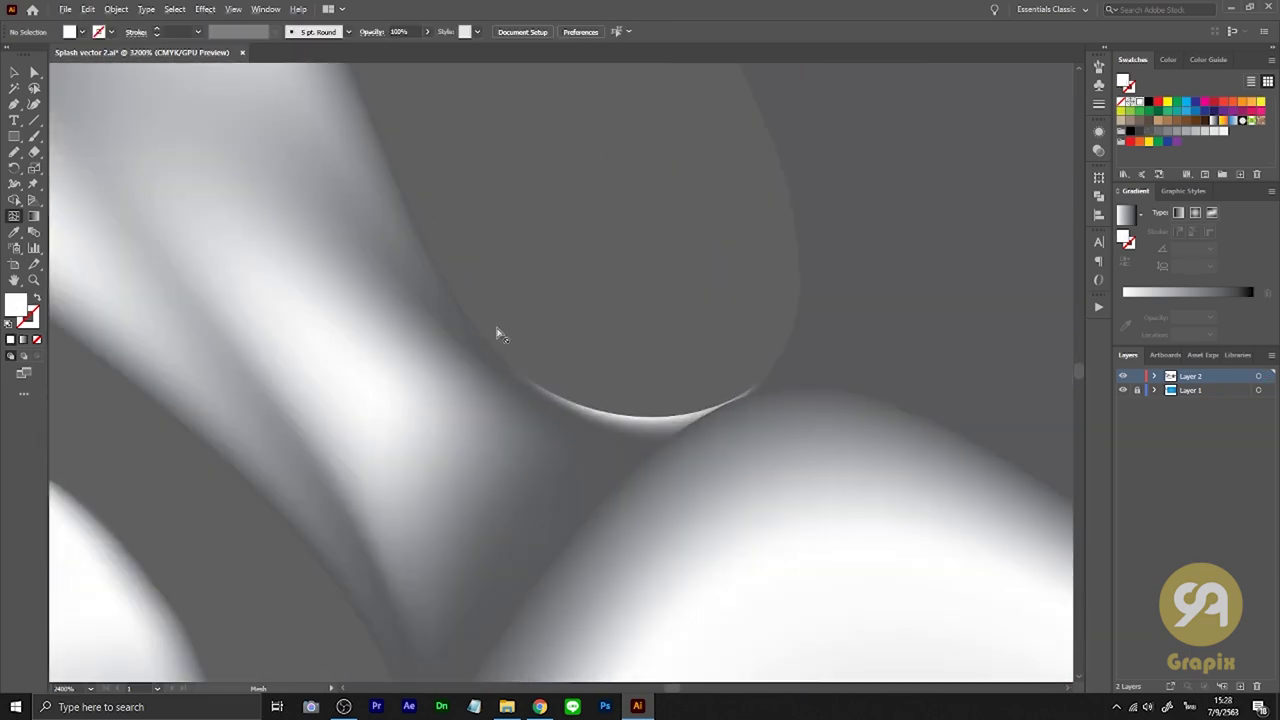
# Add a mesh point at the leaning tendril's base where it joins the splash
pyautogui.scroll(-3, 500, 335)
pyautogui.click(843, 489)
pyautogui.scroll(3, 420, 371)
pyautogui.scroll(-3, 189, 357)
pyautogui.scroll(4, 388, 410)
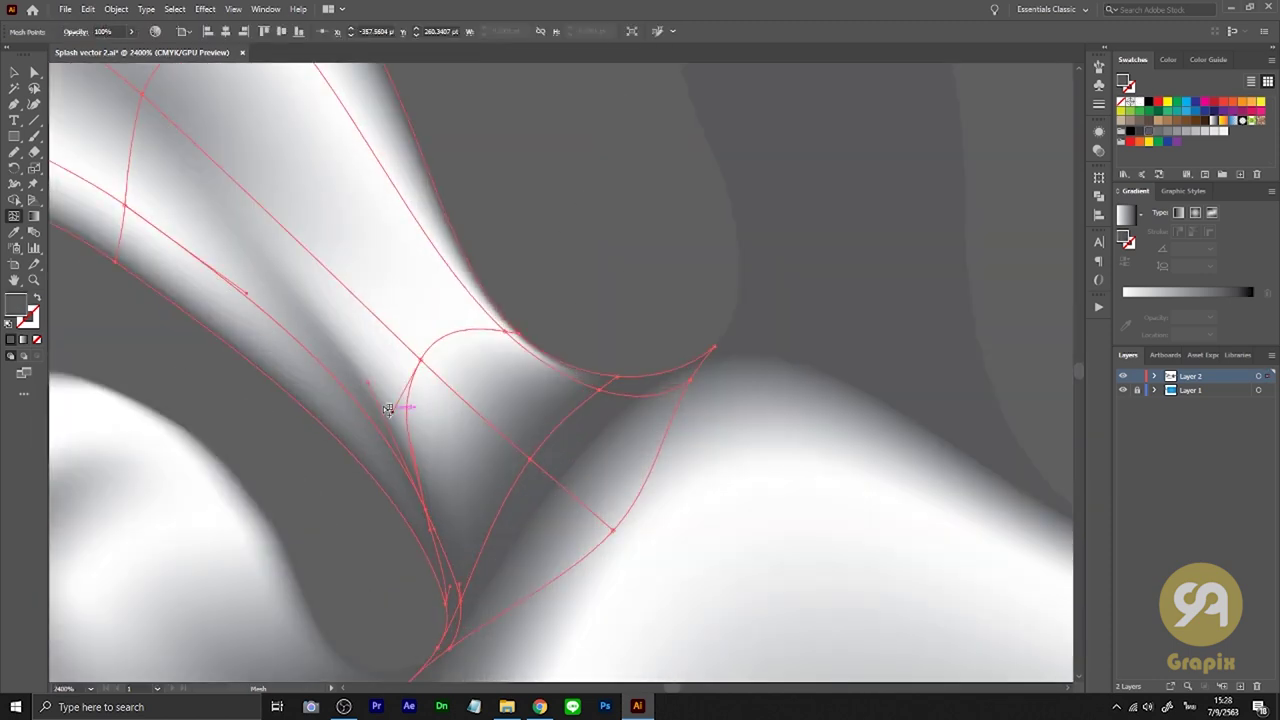
pyautogui.click(388, 410)
pyautogui.scroll(-5, 355, 375)
pyautogui.scroll(4, 775, 323)
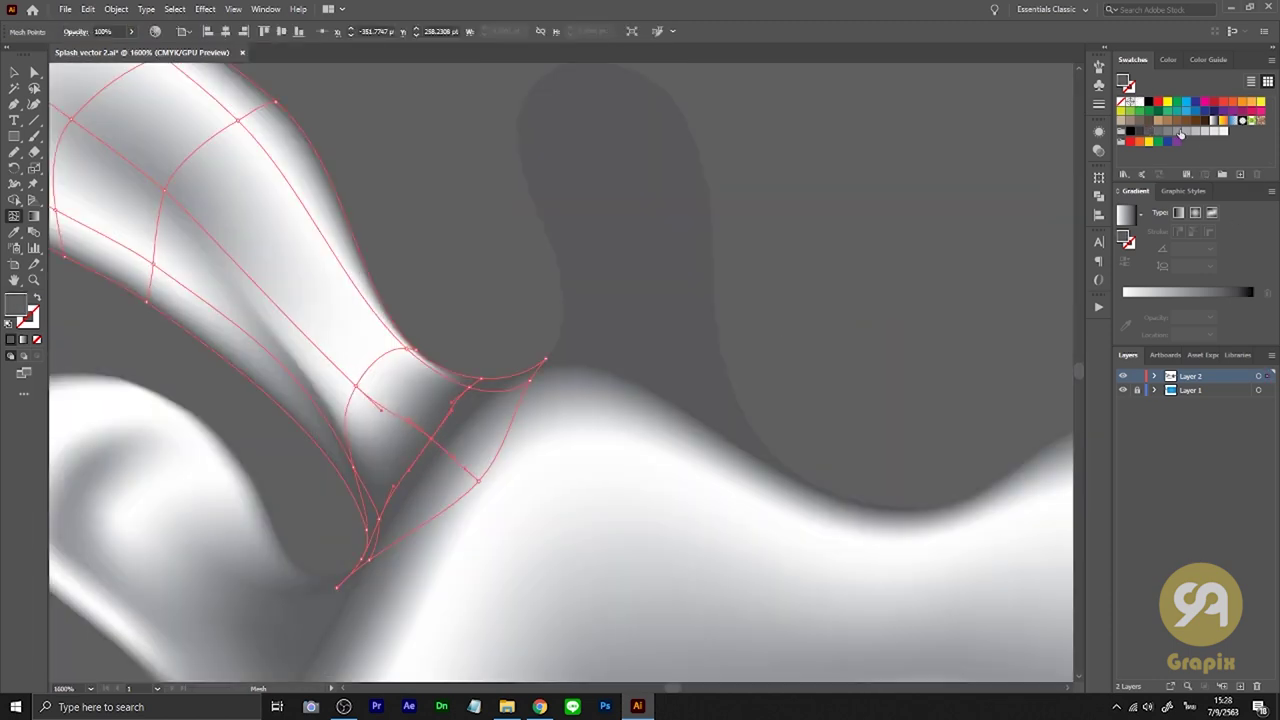
pyautogui.click(471, 471)
pyautogui.scroll(2, 795, 238)
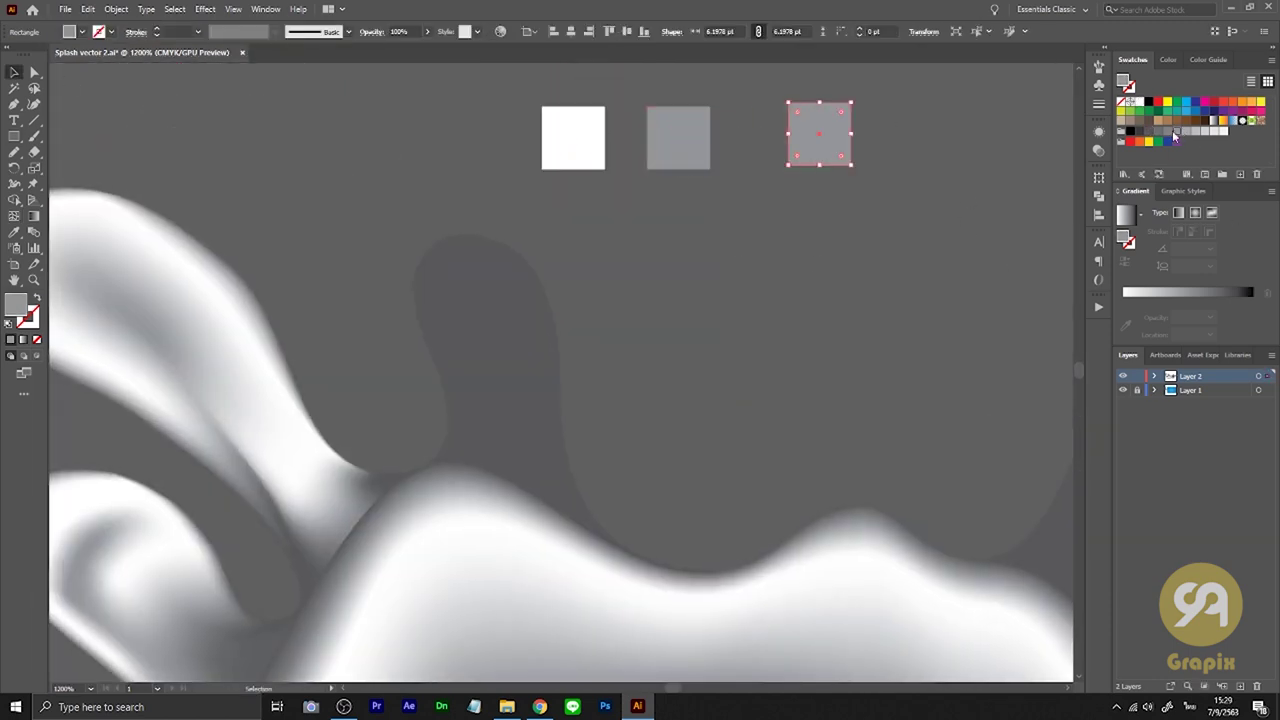
# Add a white mesh point to brighten the upright tendril's mesh
pyautogui.click(480, 330)
pyautogui.scroll(-2, 480, 330)
pyautogui.scroll(2, 480, 330)
pyautogui.press('u')
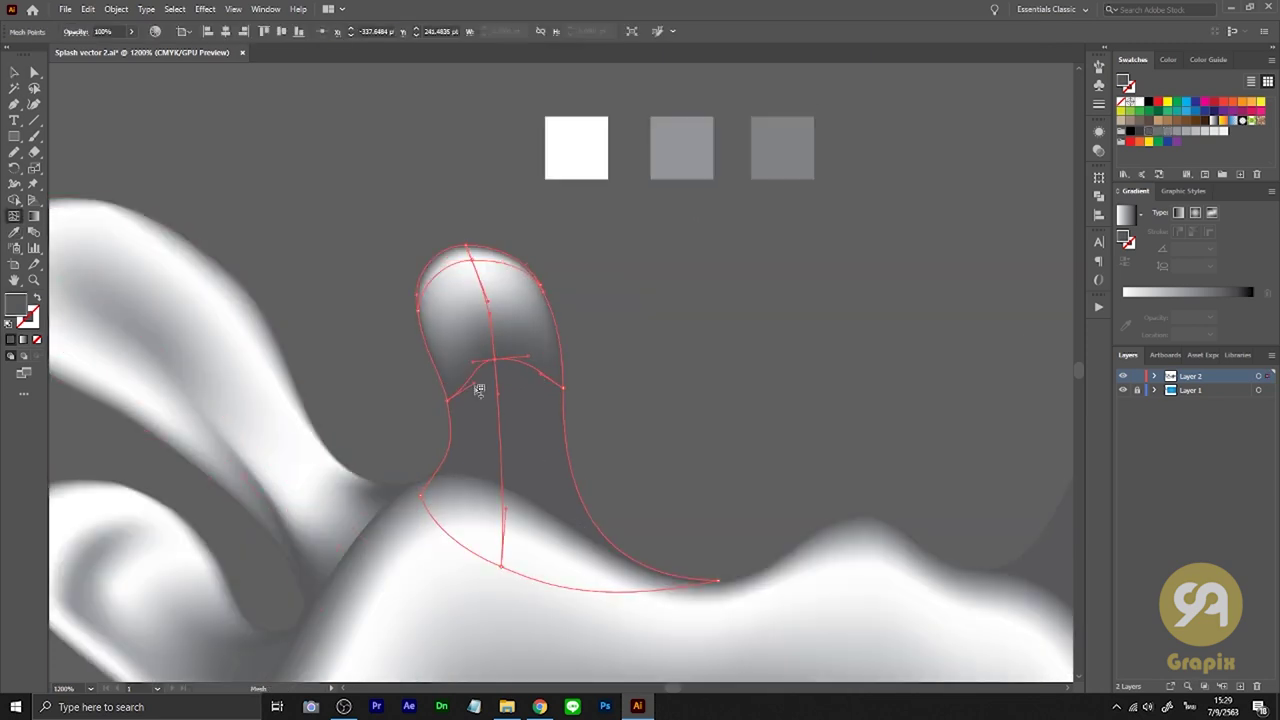
pyautogui.click(479, 390)
pyautogui.press('v')
pyautogui.press('i')
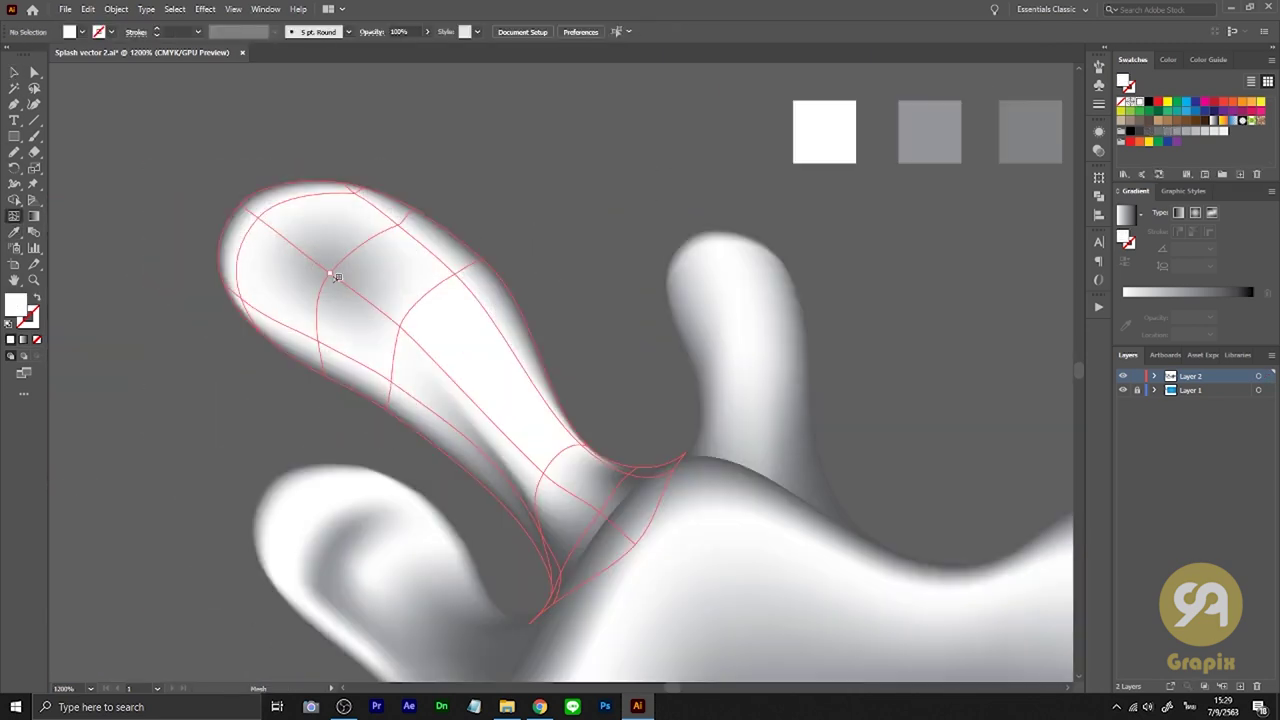
pyautogui.hscroll(-3, 565, 492)
pyautogui.scroll(1, 582, 428)
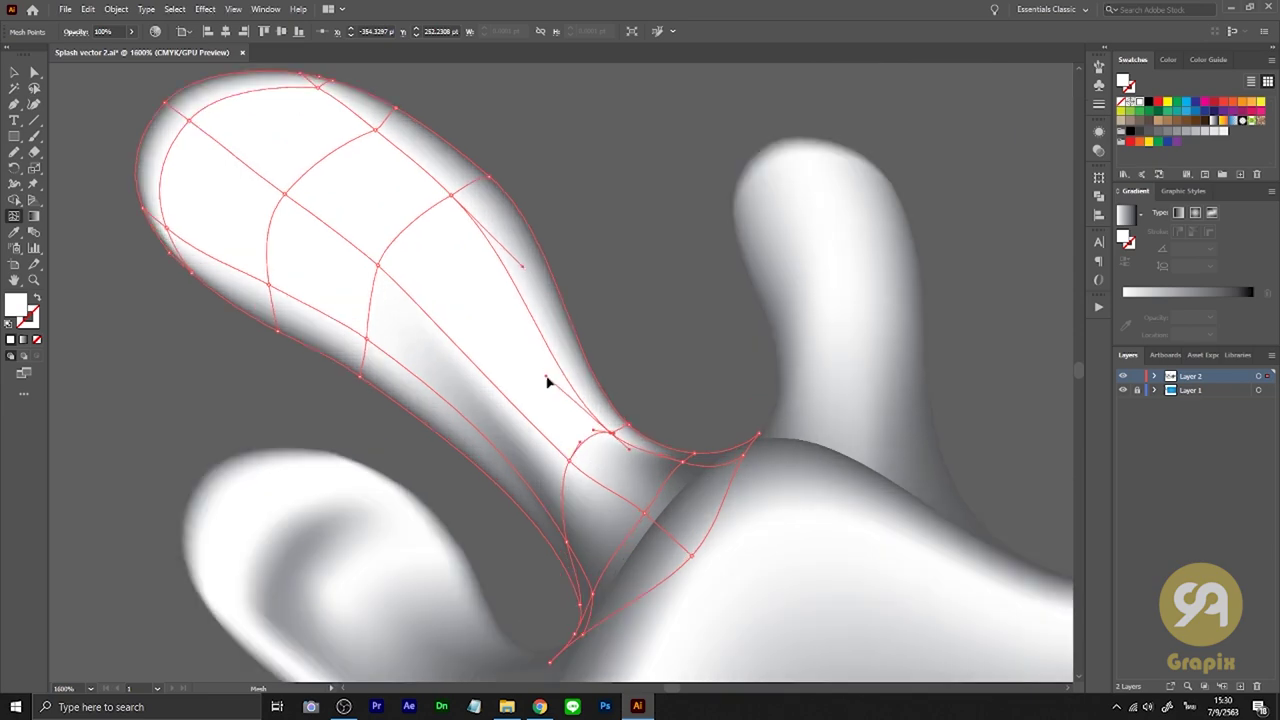
pyautogui.scroll(1, 543, 374)
pyautogui.scroll(2, 546, 451)
pyautogui.scroll(-2, 640, 434)
pyautogui.scroll(1, 563, 429)
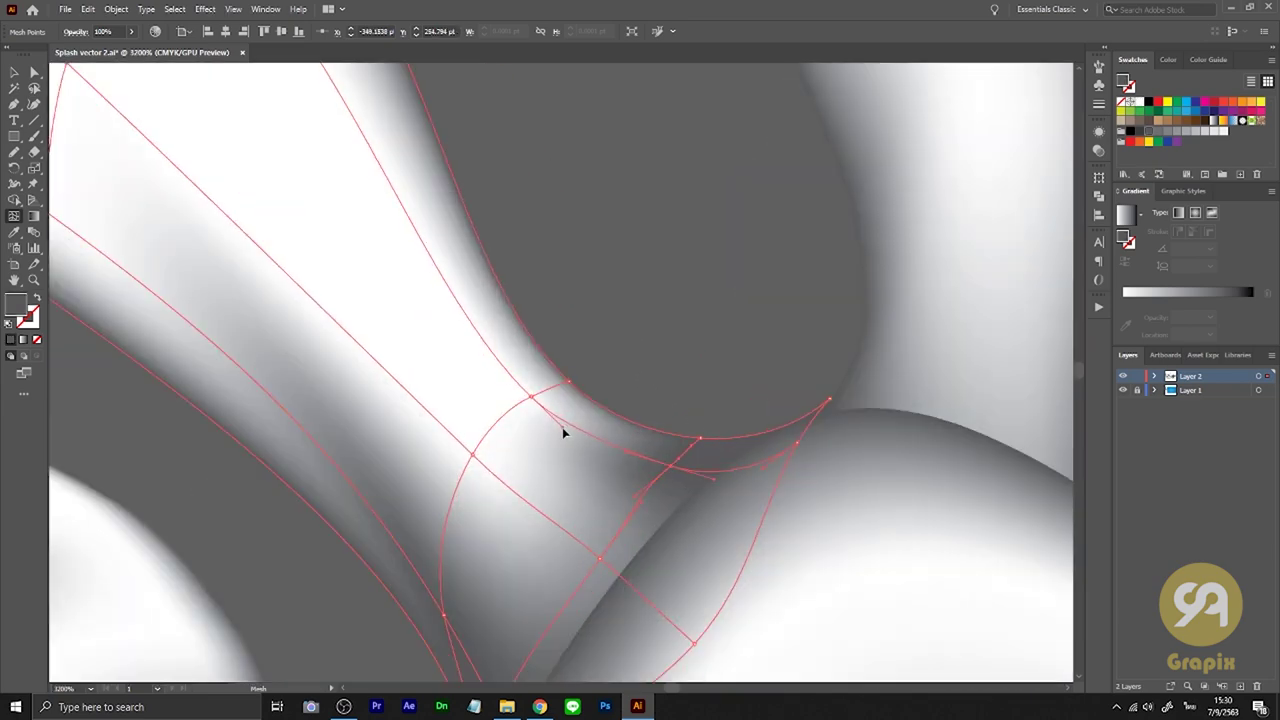
pyautogui.scroll(1, 643, 466)
pyautogui.scroll(-4, 590, 510)
# Switch to Direct Selection and zoom in on the mesh at the upright tendril's base
pyautogui.press('i')
pyautogui.press('a')
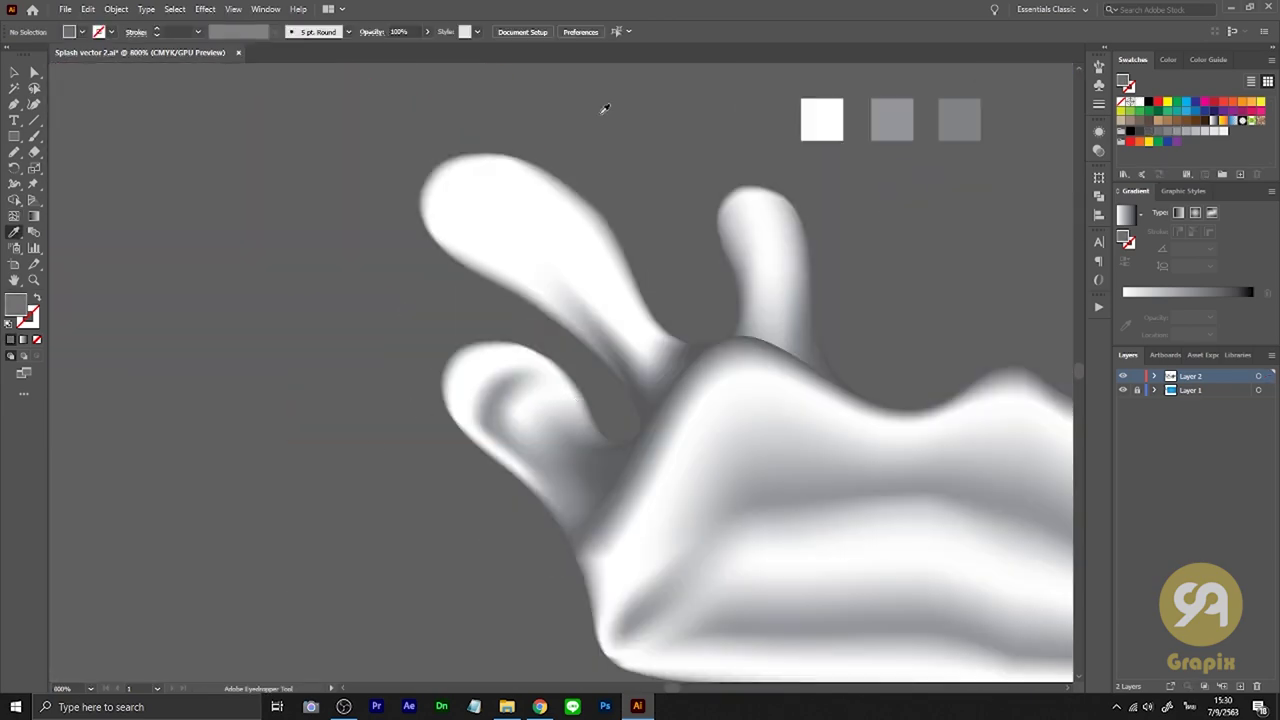
pyautogui.scroll(10, 409, 143)
pyautogui.scroll(-2, 495, 241)
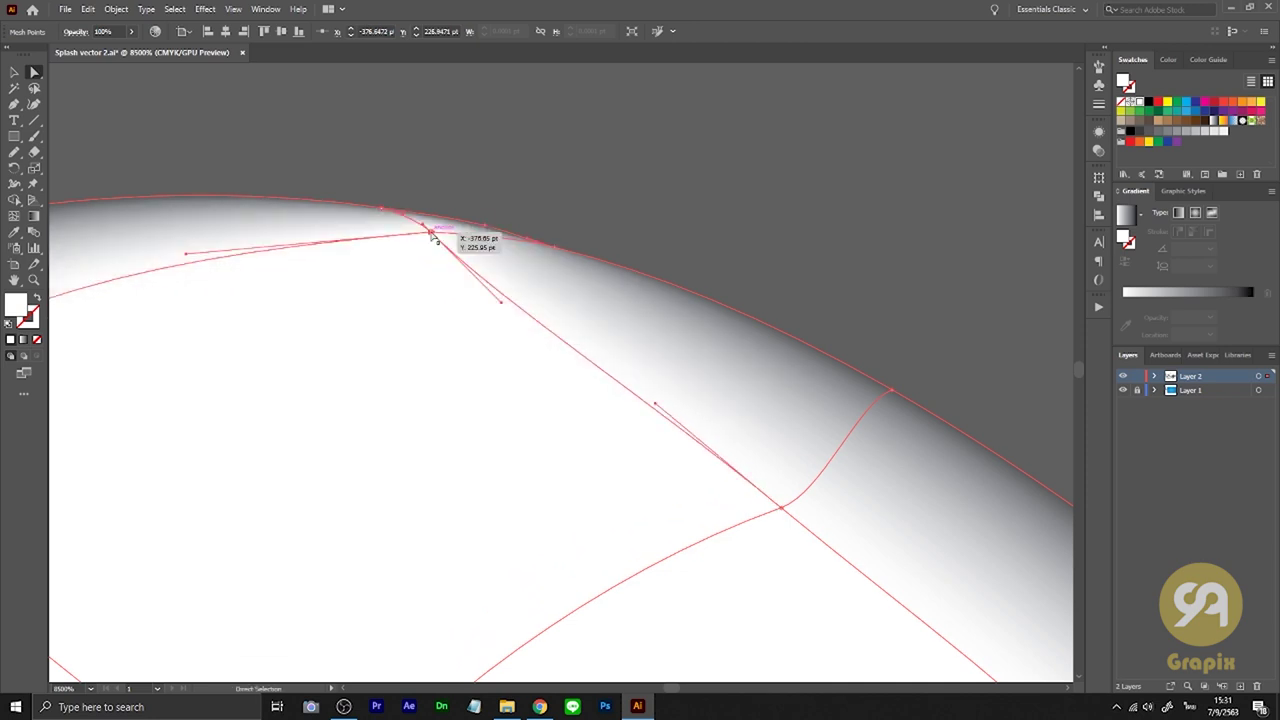
pyautogui.scroll(-3, 443, 225)
pyautogui.scroll(-5, 543, 186)
pyautogui.scroll(3, 534, 286)
pyautogui.scroll(1, 549, 244)
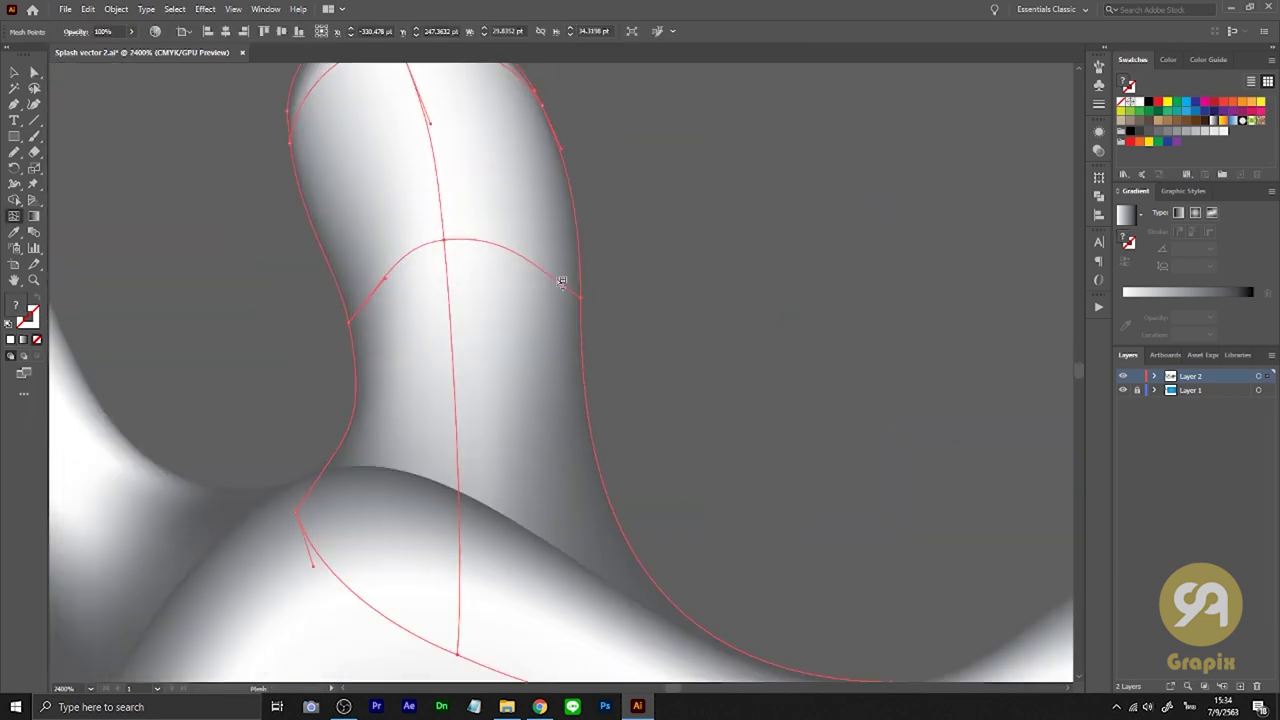
pyautogui.scroll(-4, 825, 277)
pyautogui.scroll(4, 524, 431)
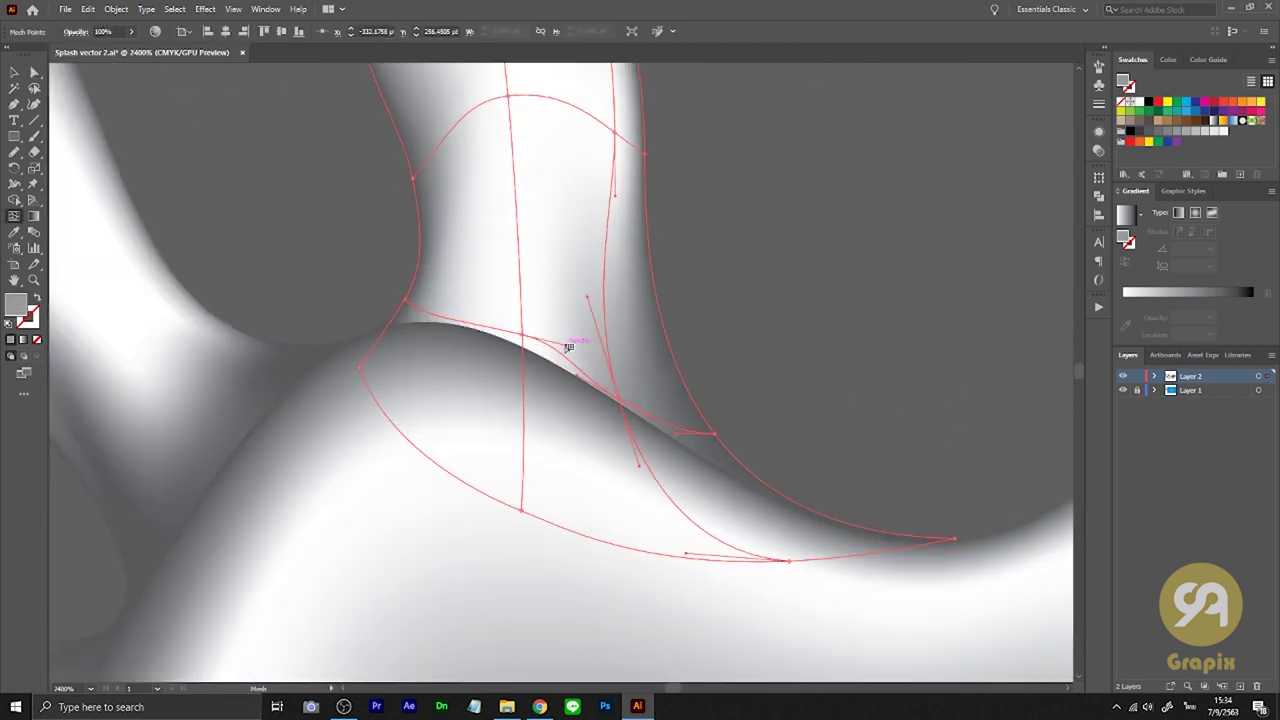
pyautogui.scroll(2, 600, 385)
pyautogui.scroll(-5, 451, 163)
# Add a white mesh point on the upper lobe and grey mesh points on the right lobe
pyautogui.scroll(-1, 523, 234)
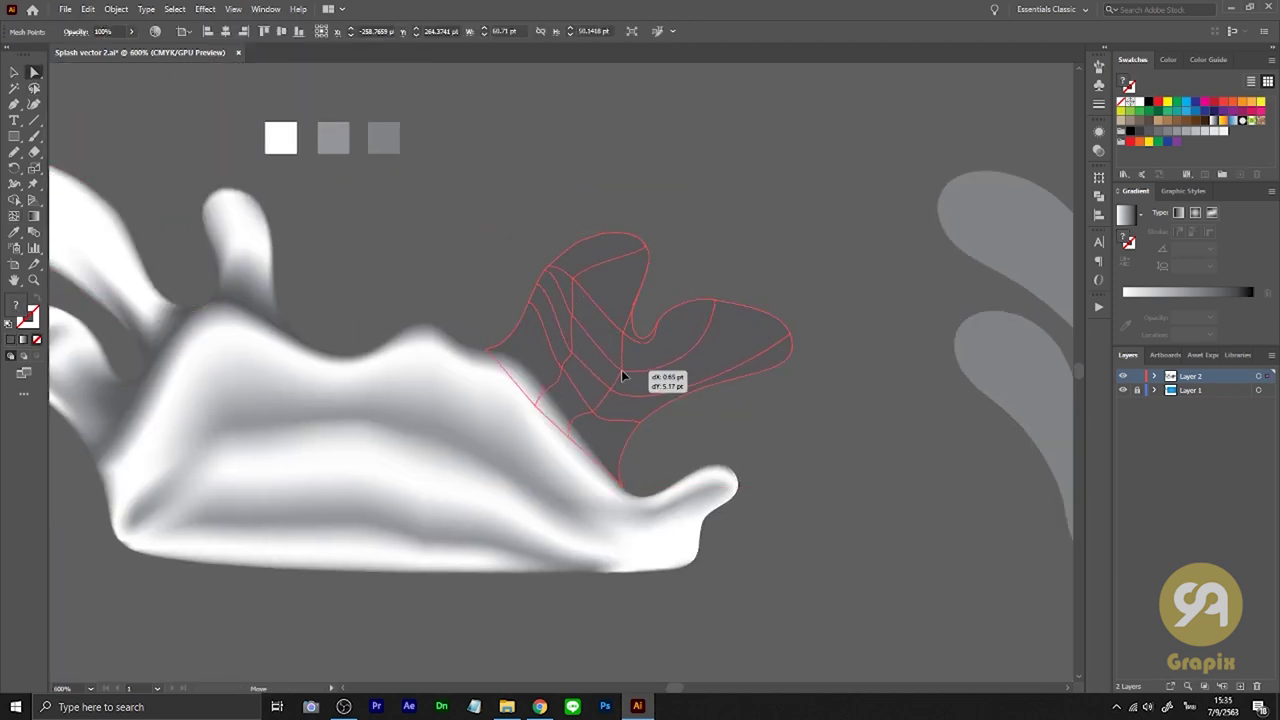
pyautogui.scroll(2, 640, 368)
pyautogui.click(634, 214)
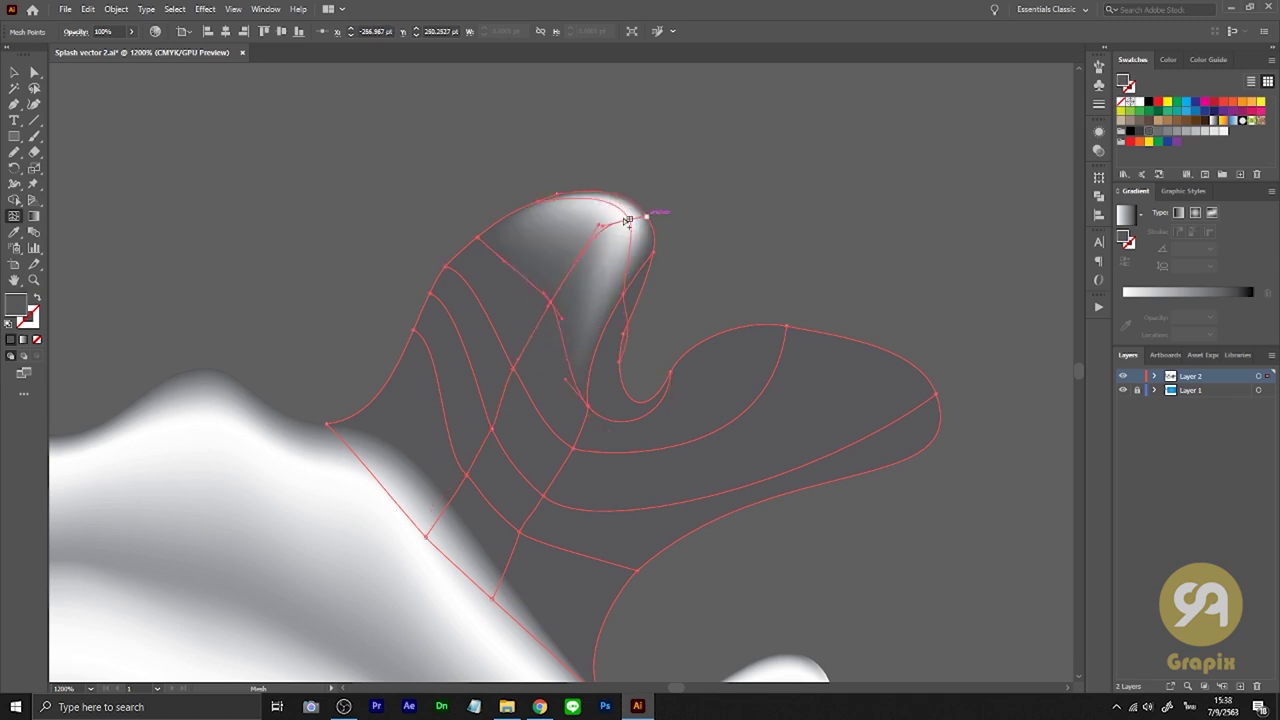
pyautogui.scroll(1, 500, 406)
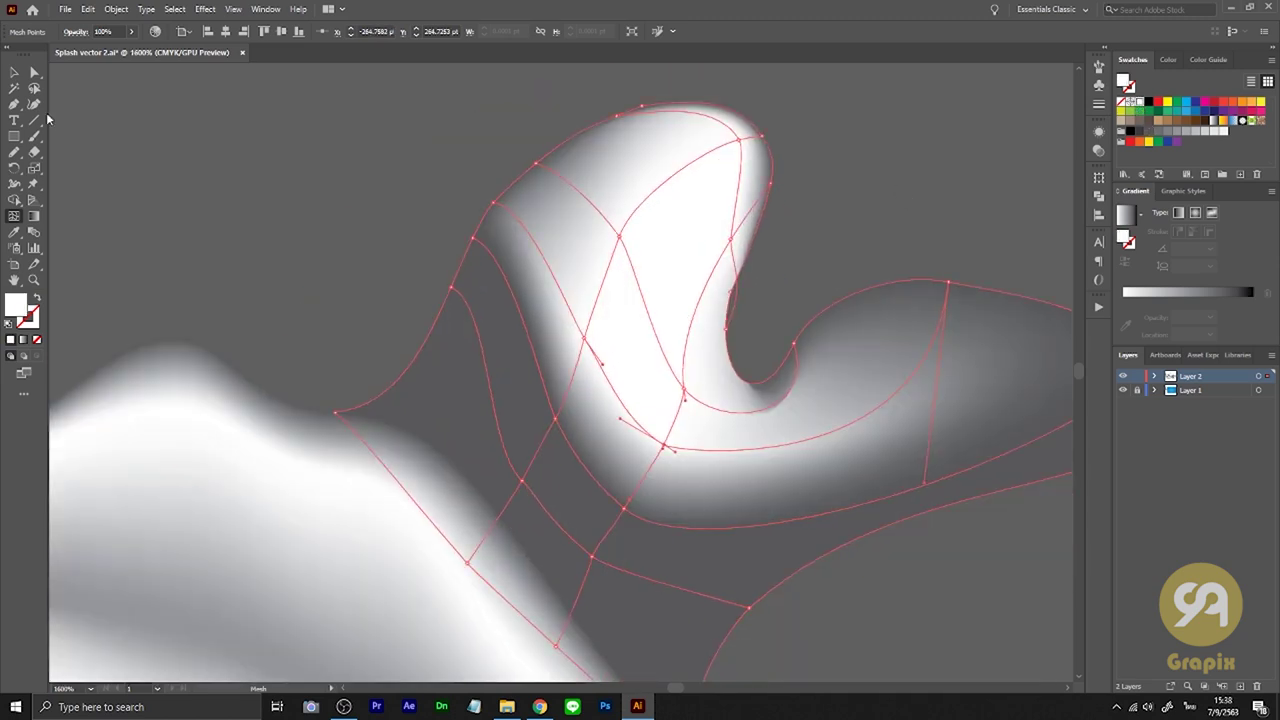
pyautogui.scroll(-3, 635, 307)
pyautogui.click(573, 452)
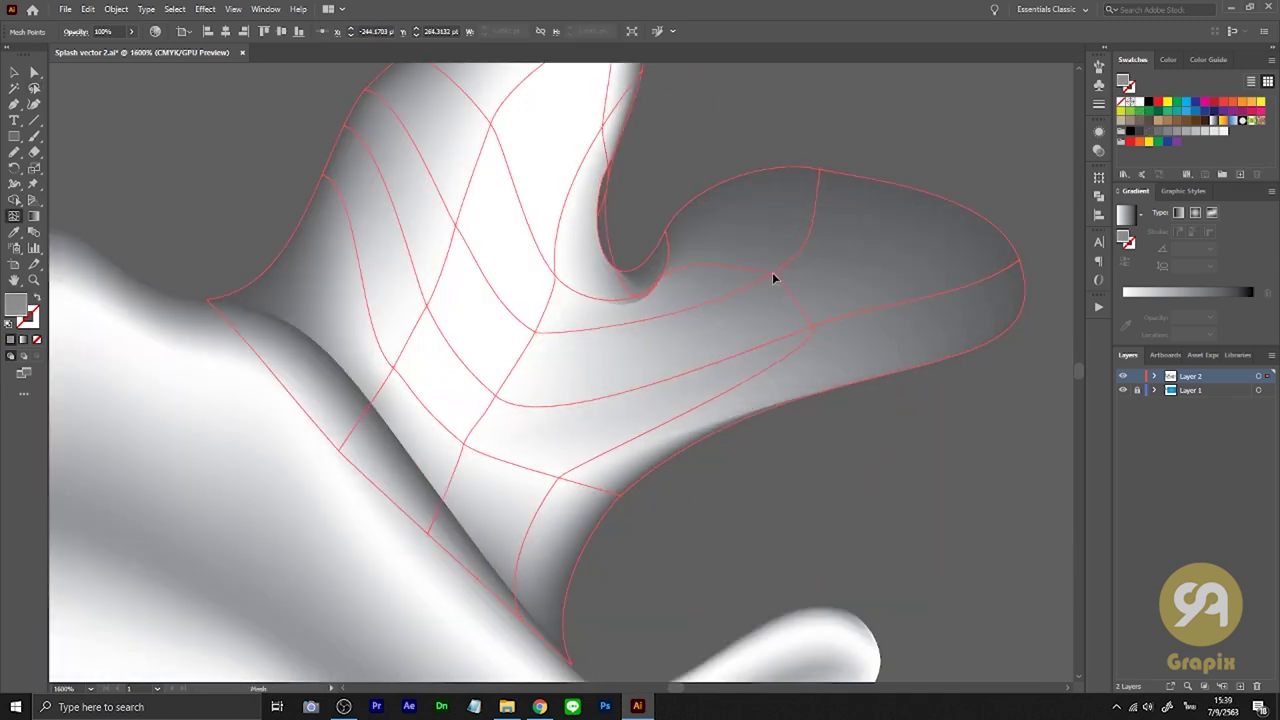
pyautogui.click(686, 317)
pyautogui.scroll(1, 586, 346)
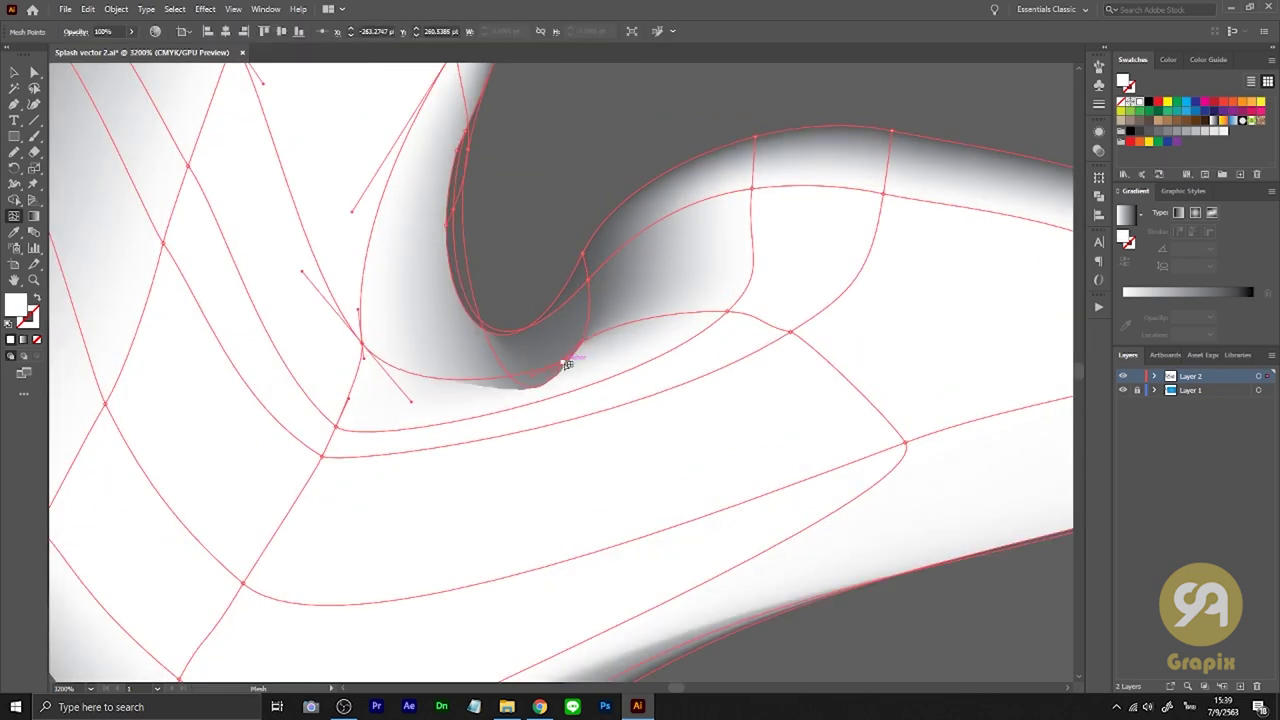
pyautogui.hotkey('ctrl', 'shift', 'a')
# Drag mesh points on the crest lobe to darken its centre
pyautogui.scroll(-4, 803, 331)
pyautogui.scroll(3, 820, 474)
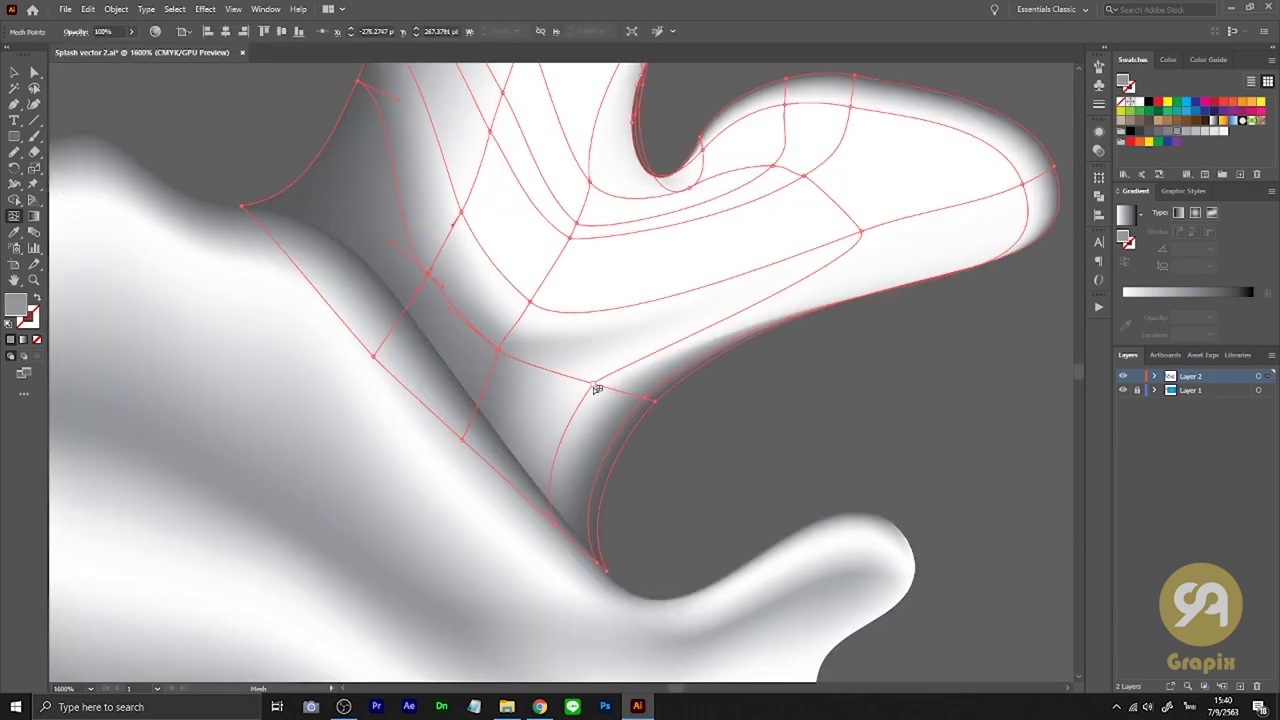
pyautogui.moveTo(524, 334); pyautogui.dragTo(528, 342)
pyautogui.scroll(-1, 528, 342)
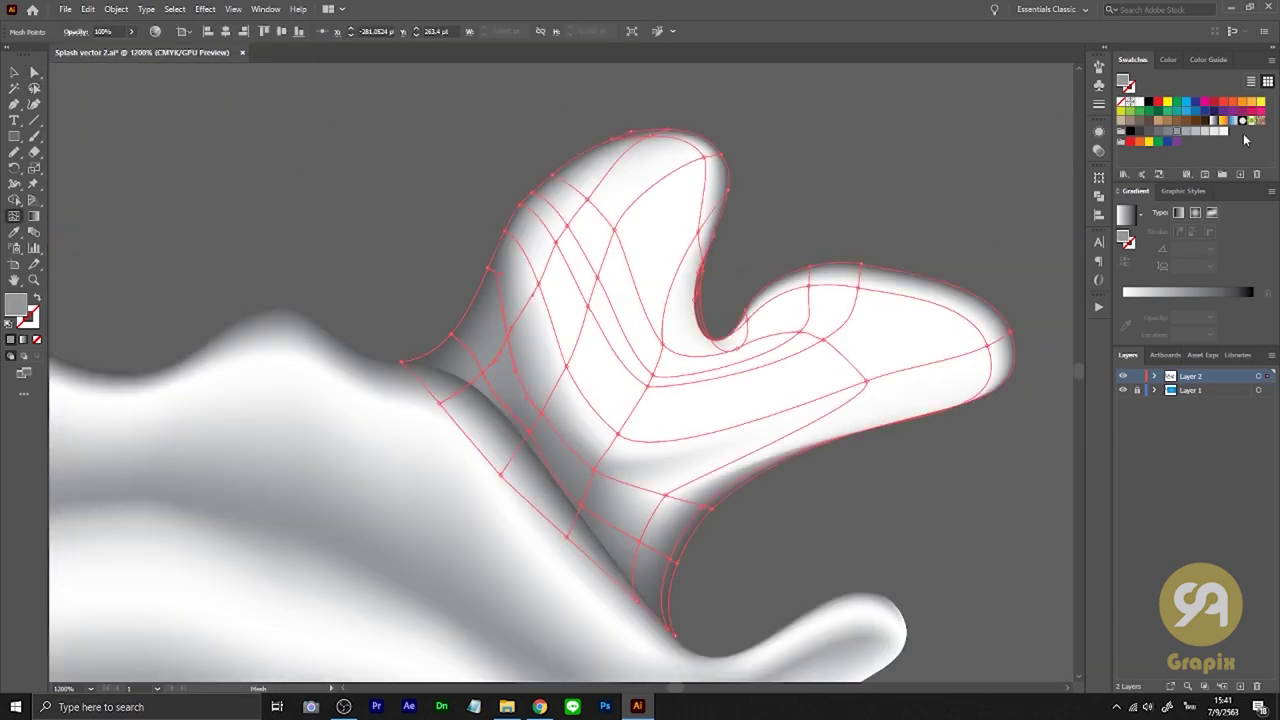
pyautogui.scroll(1, 1055, 215)
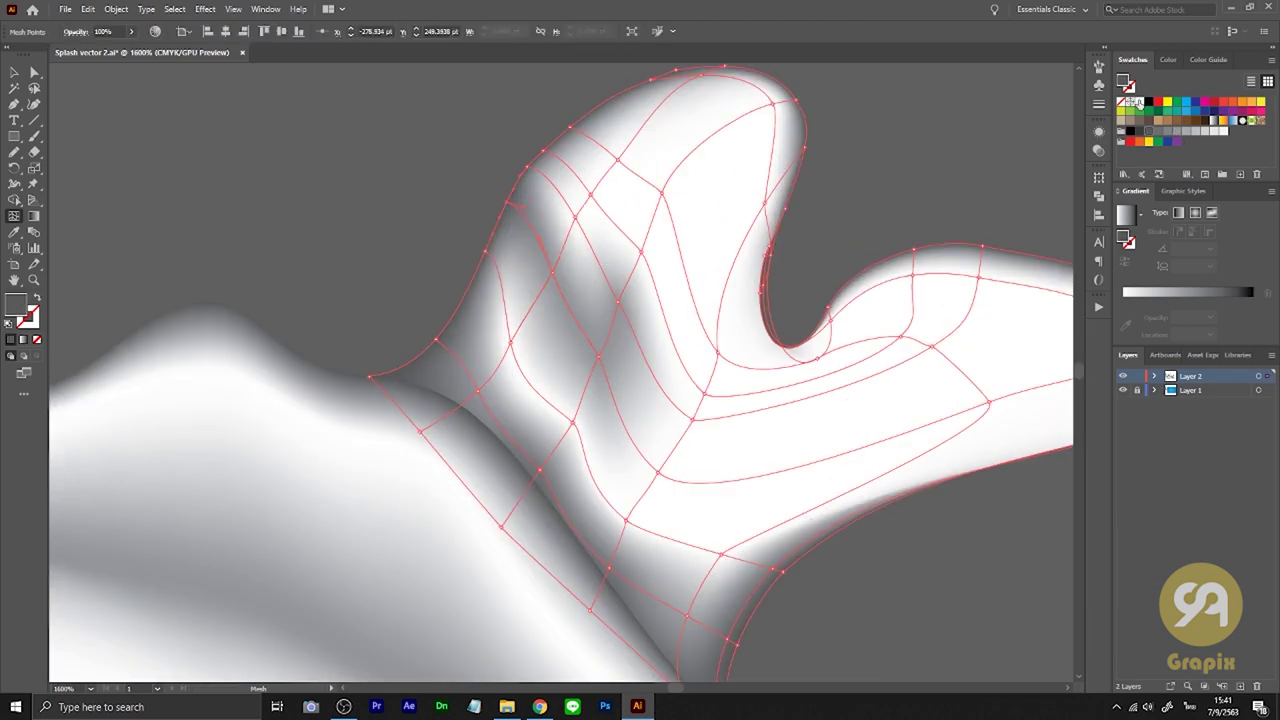
pyautogui.hscroll(-3, 943, 223)
pyautogui.scroll(2, 698, 274)
pyautogui.moveTo(725, 323); pyautogui.dragTo(557, 463)
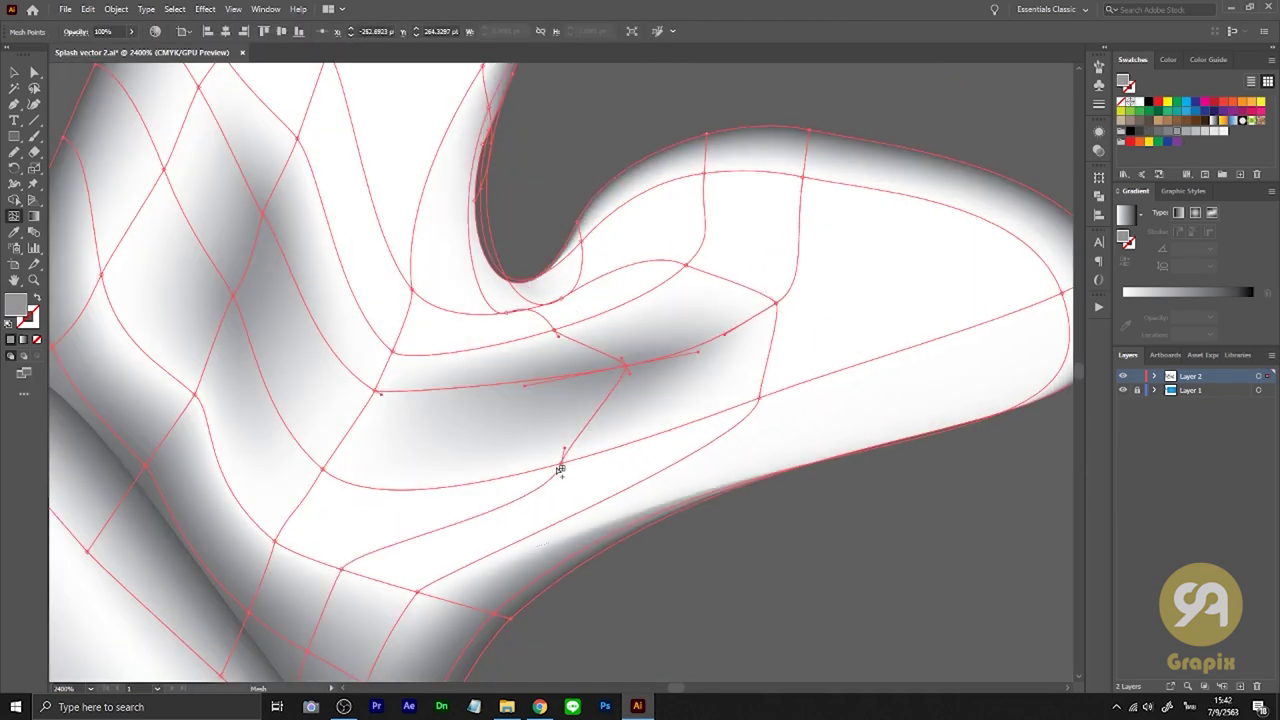
pyautogui.scroll(3, 403, 342)
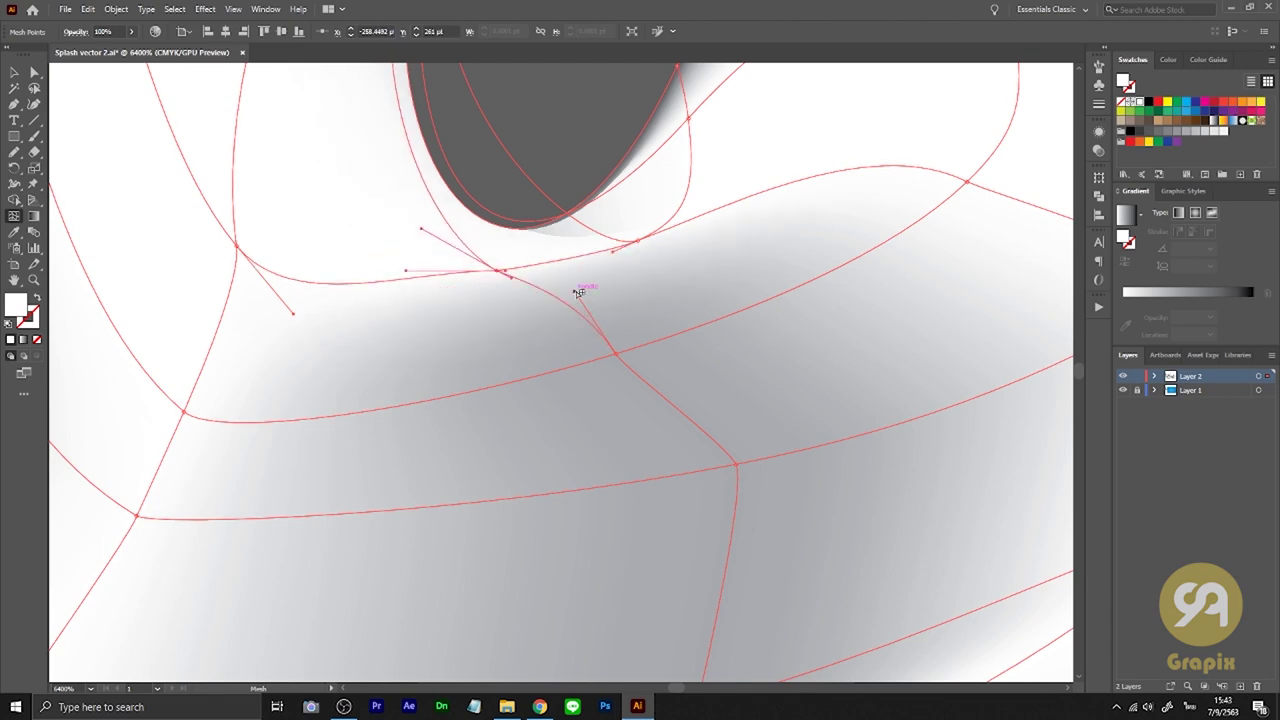
# Try bending a mesh handle on the crest, undo it, and deselect the splash
pyautogui.moveTo(403, 342); pyautogui.dragTo(486, 306)
pyautogui.scroll(-5, 486, 306)
pyautogui.scroll(1, 560, 470)
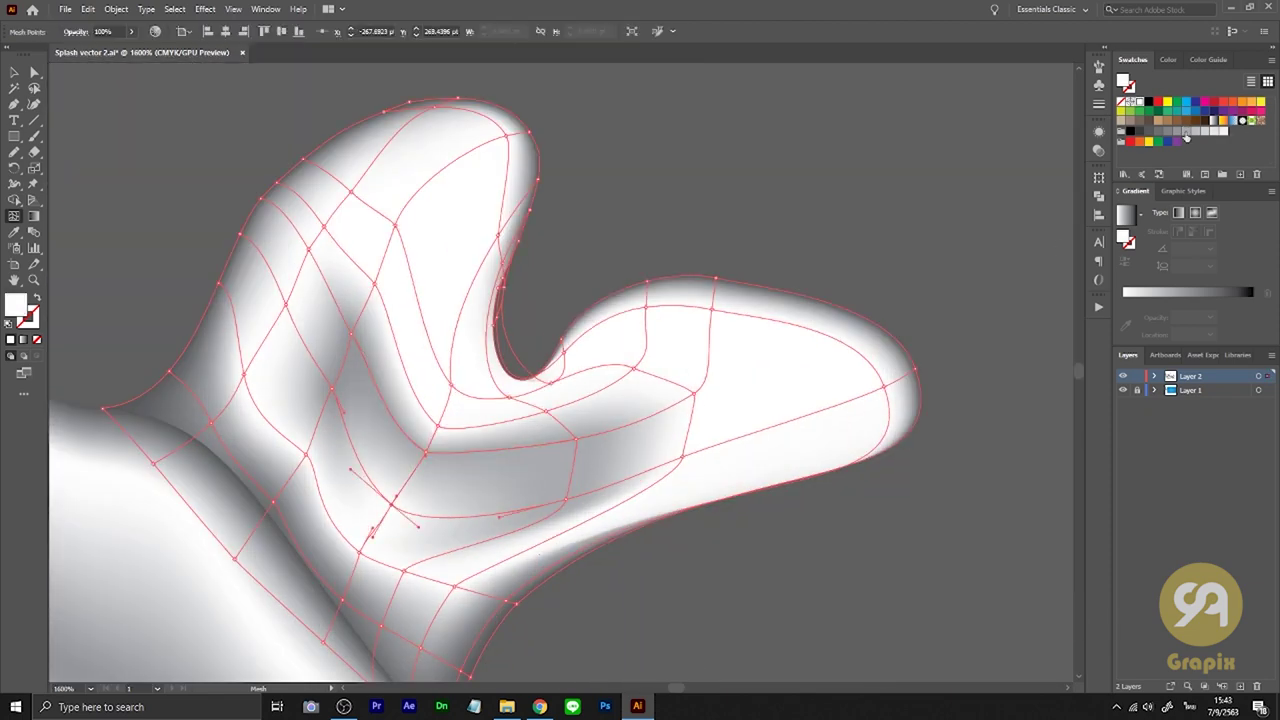
pyautogui.scroll(1, 603, 509)
pyautogui.scroll(1, 629, 457)
pyautogui.scroll(1, 623, 494)
pyautogui.hotkey('ctrl', 'z')
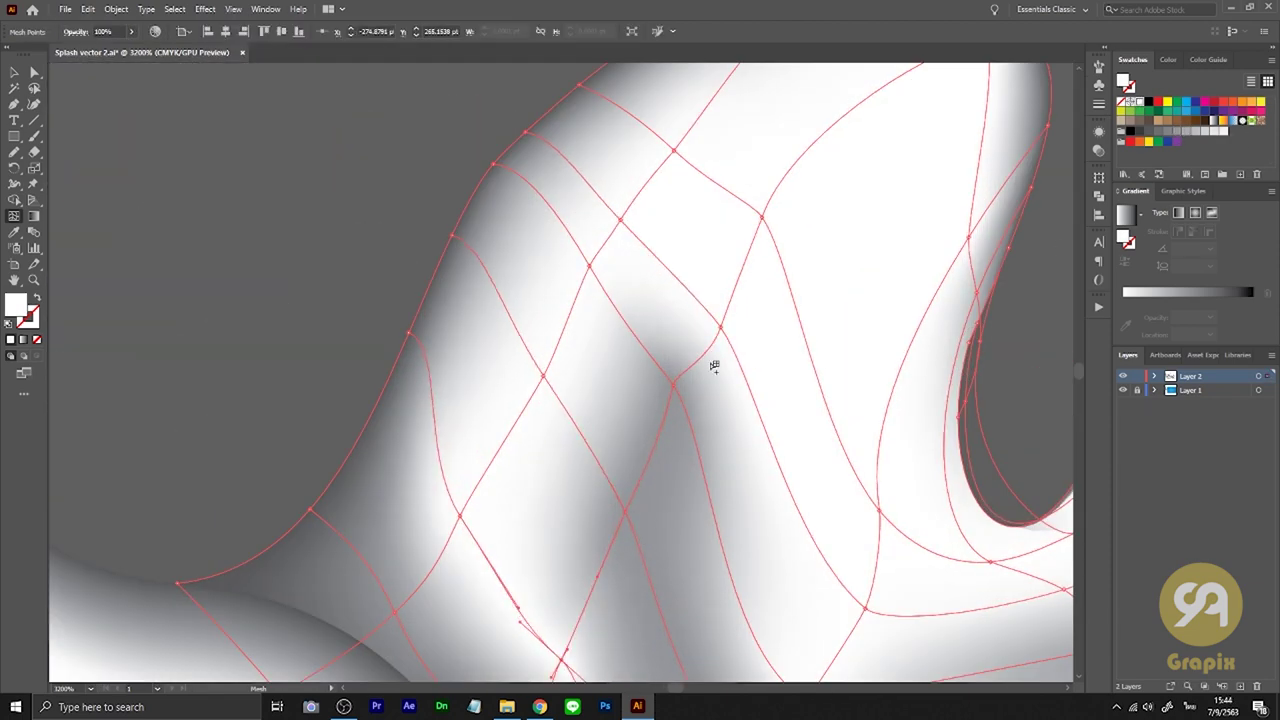
pyautogui.scroll(-3, 725, 330)
pyautogui.scroll(-1, 723, 371)
pyautogui.scroll(-3, 715, 535)
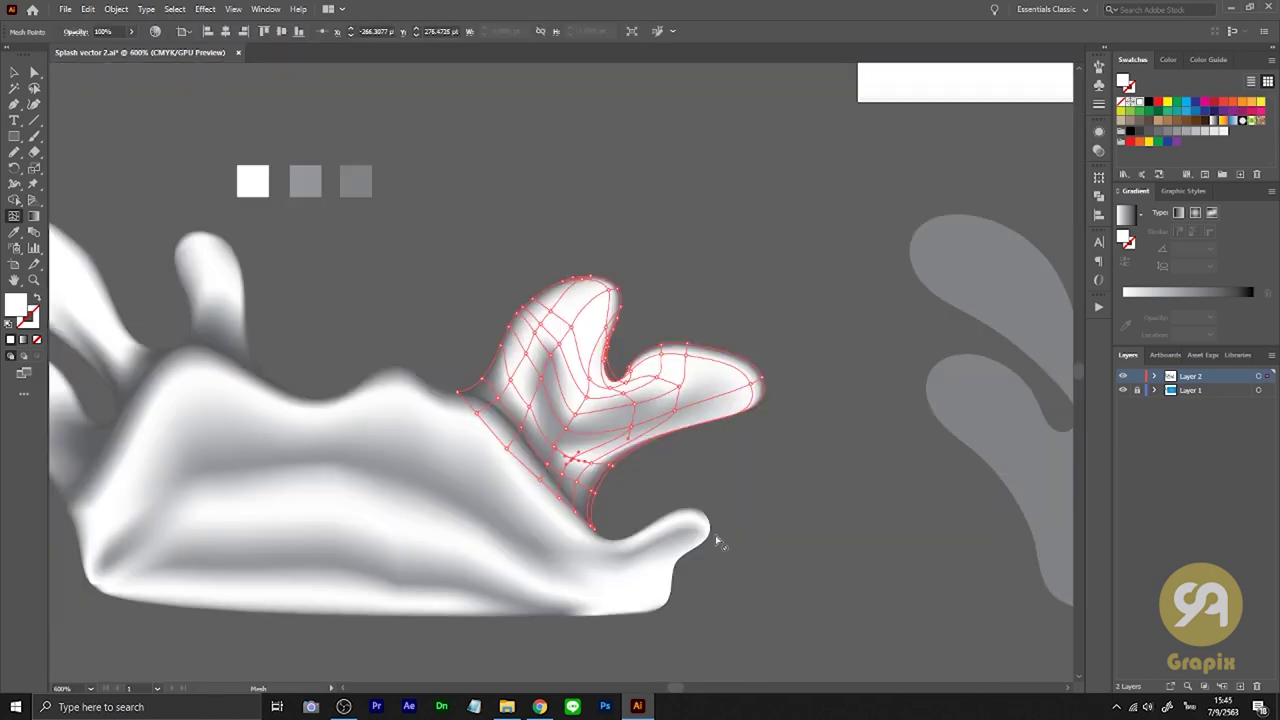
pyautogui.press('v')
pyautogui.click(346, 580)
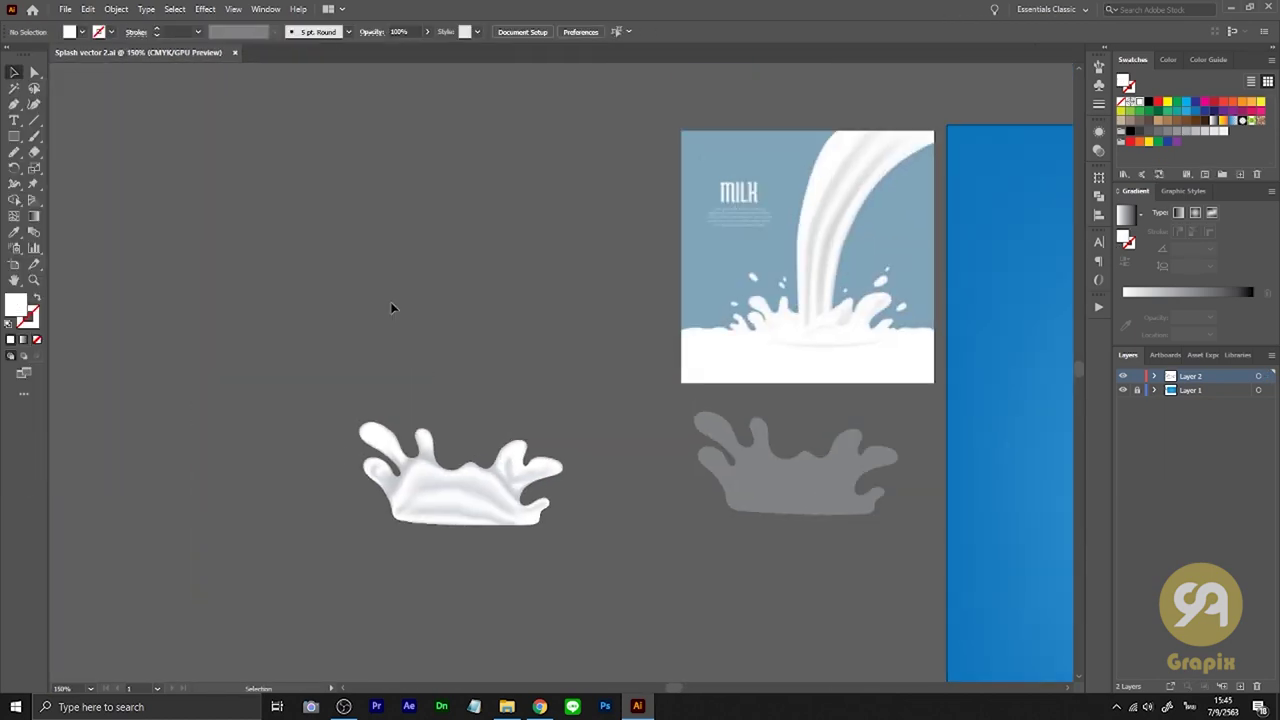
# Draw and position the stream rectangle, then turn it into a gradient mesh with a centre point
pyautogui.moveTo(652, 150); pyautogui.dragTo(465, 515)
pyautogui.press('v')
pyautogui.moveTo(424, 296); pyautogui.dragTo(424, 283)
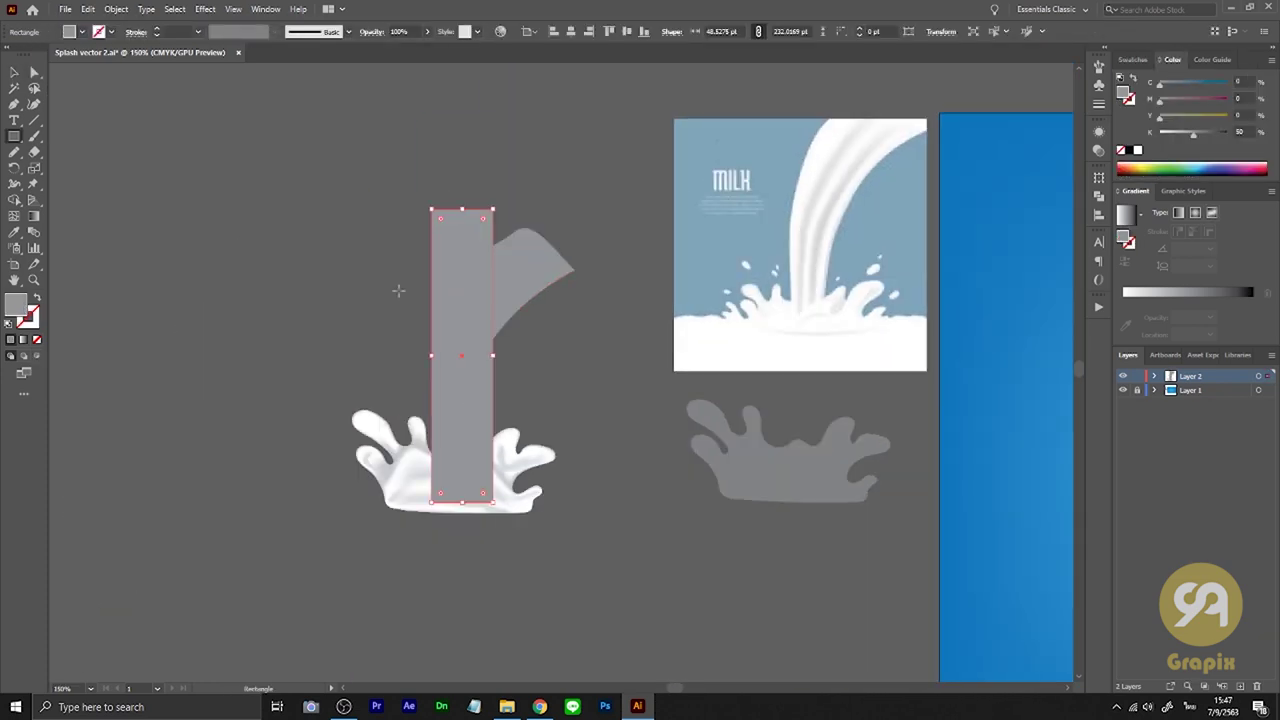
pyautogui.press('u')
pyautogui.click(461, 355)
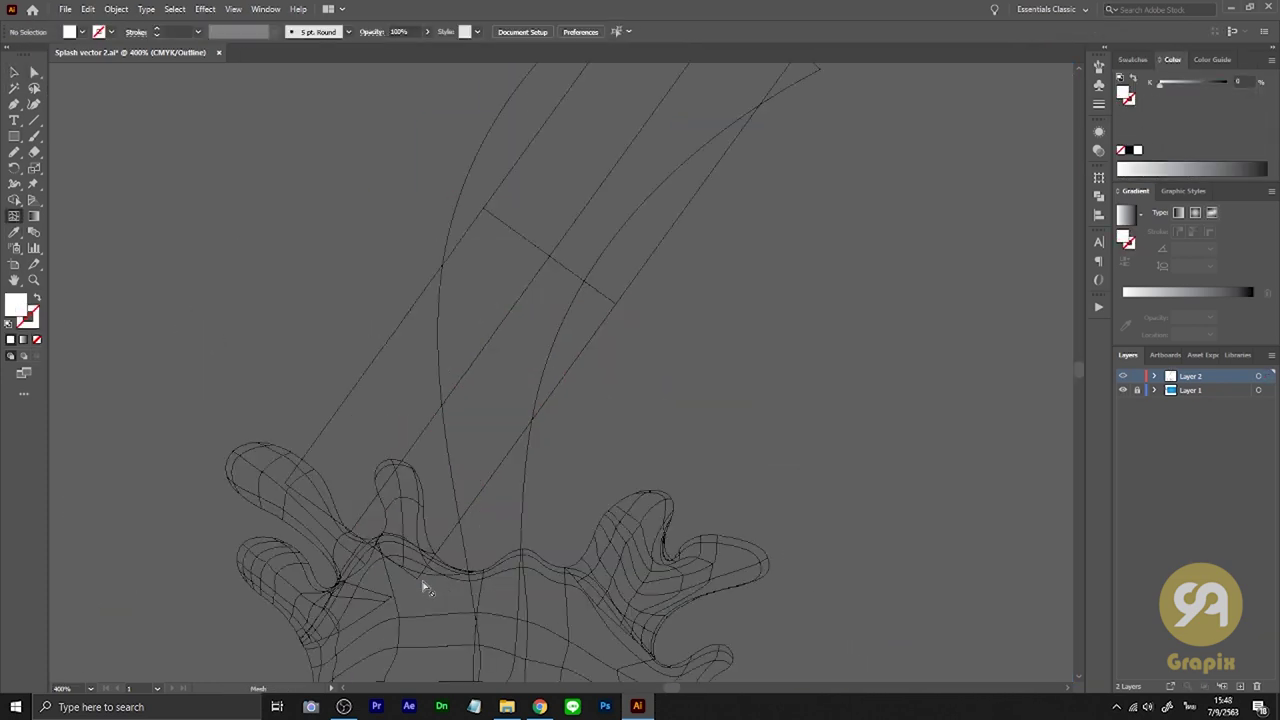
pyautogui.scroll(3, 618, 224)
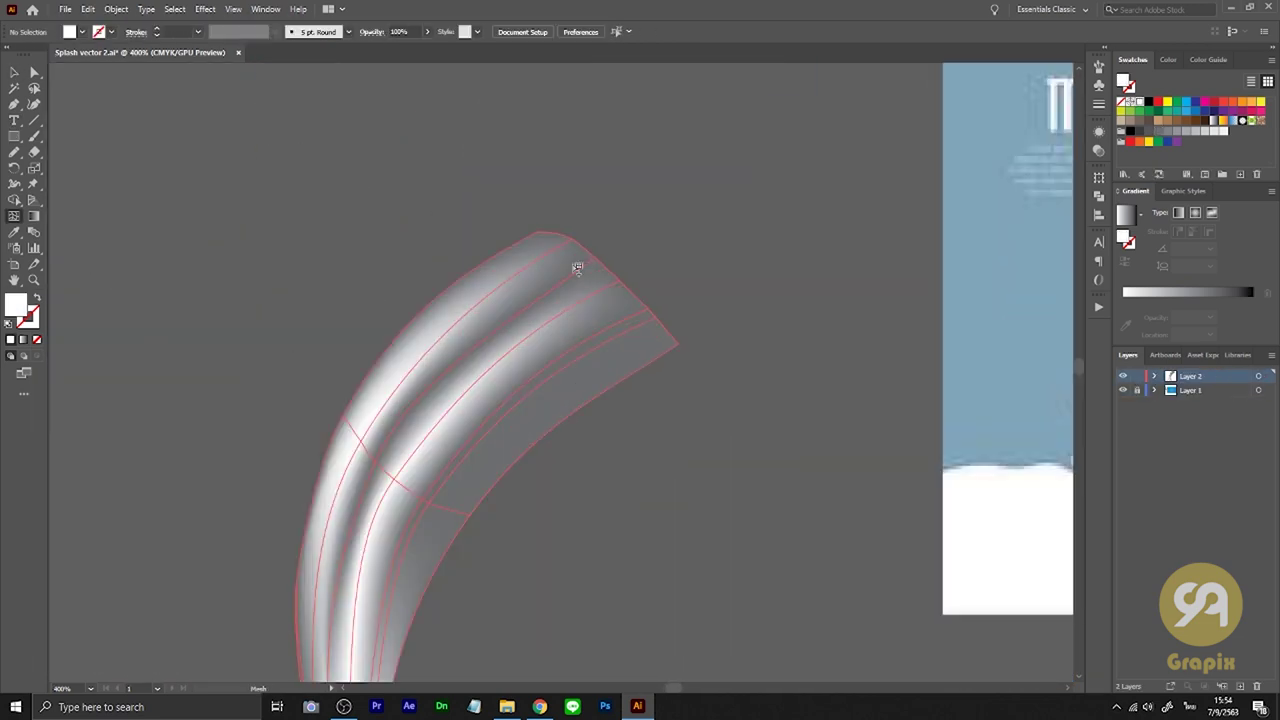
# Lasso-select mesh points at the stream's top and recolour them with the Eyedropper
pyautogui.scroll(-2, 577, 268)
pyautogui.click(437, 443)
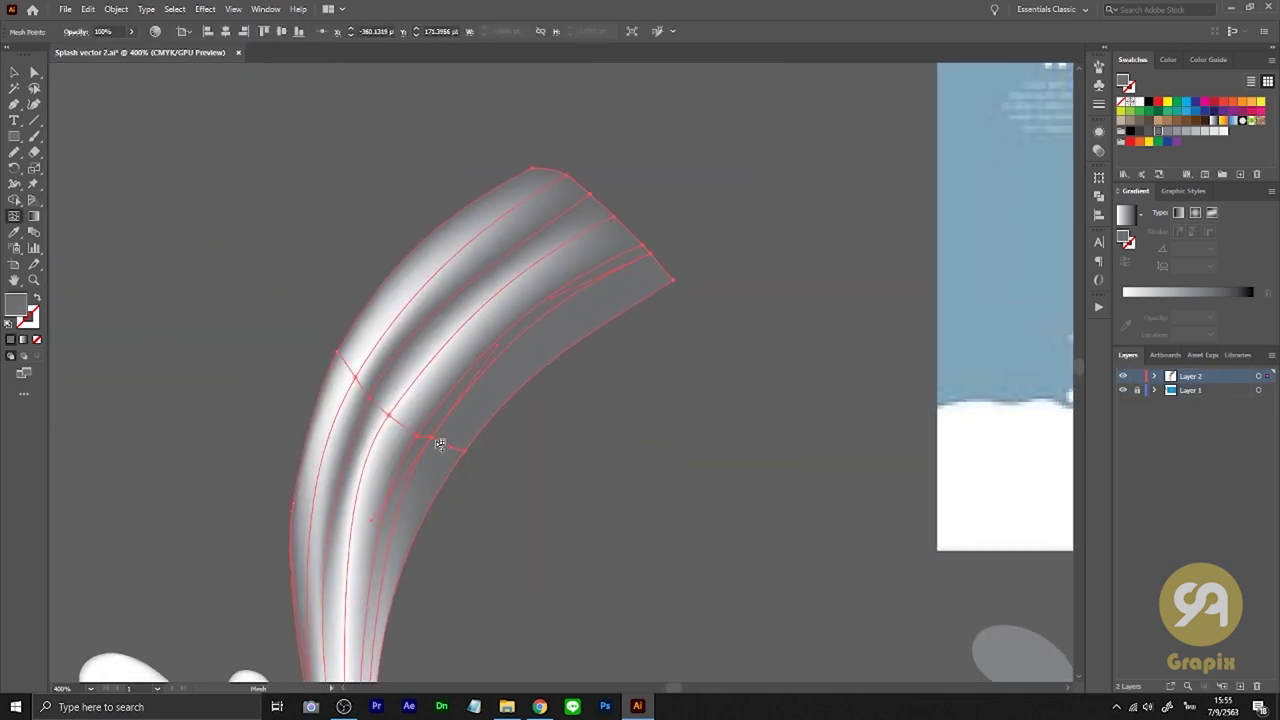
pyautogui.scroll(-3, 423, 460)
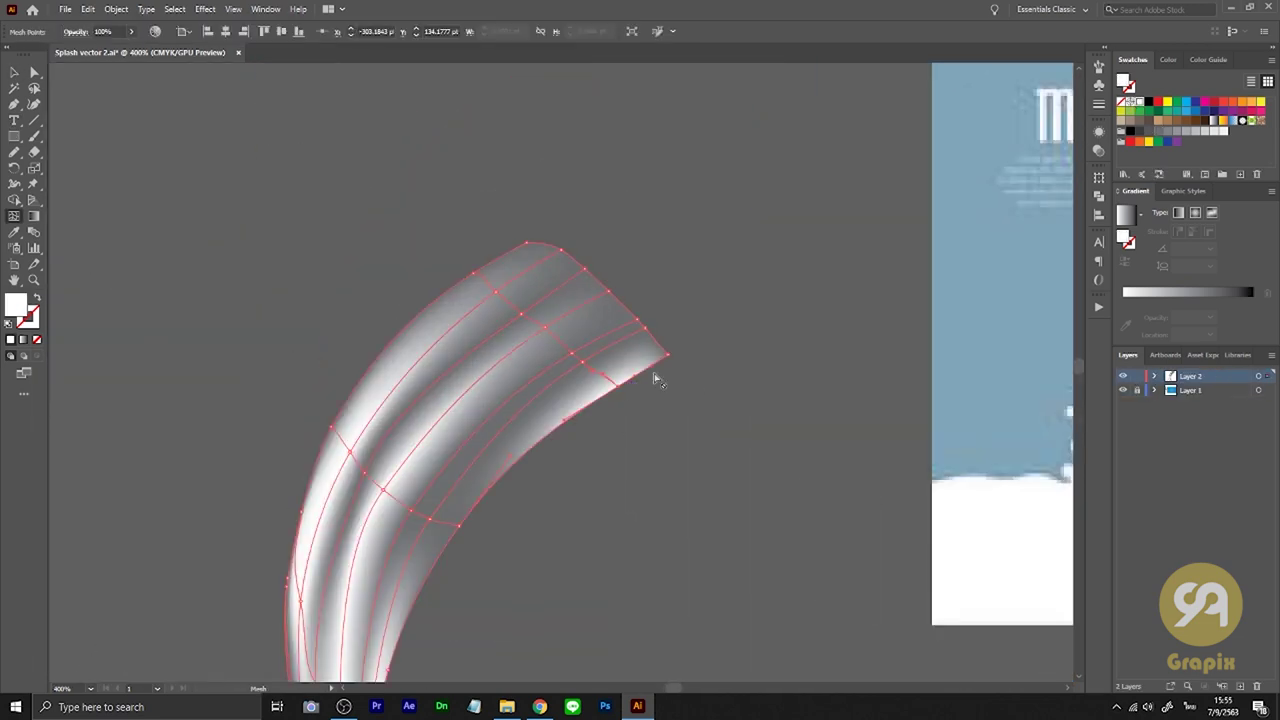
pyautogui.scroll(3, 600, 250)
pyautogui.scroll(-2, 600, 250)
pyautogui.press('i')
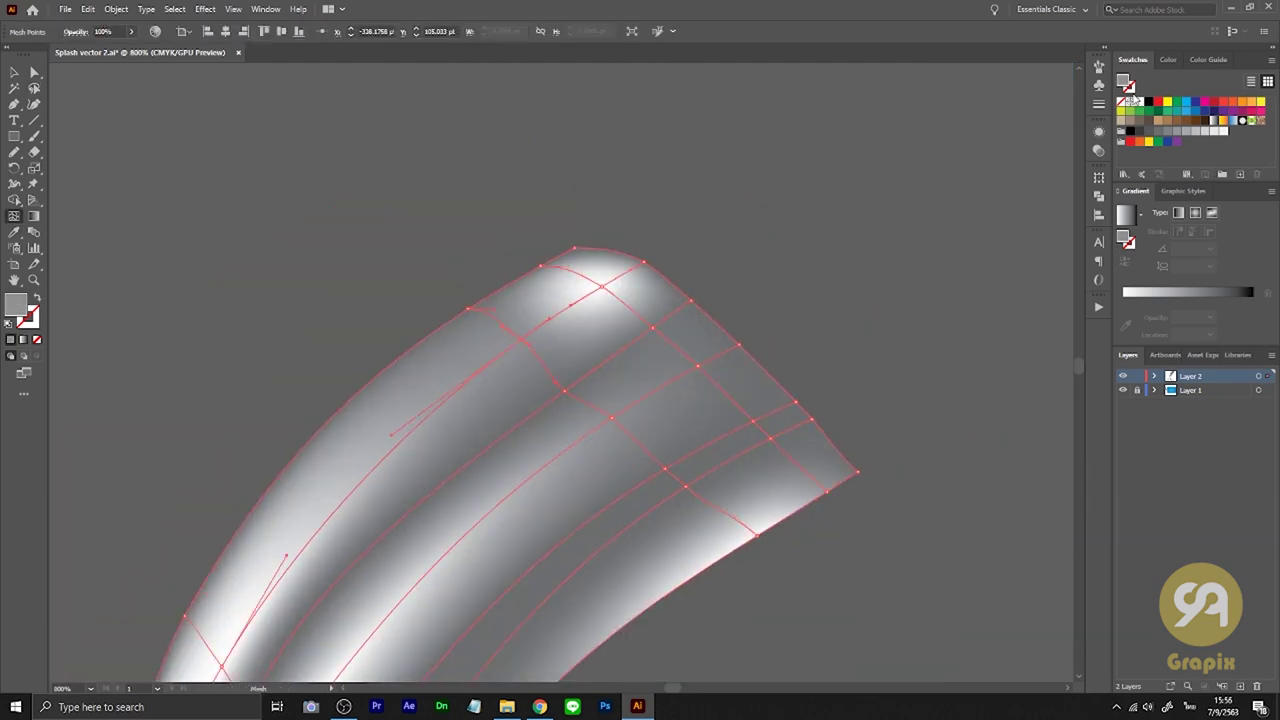
pyautogui.scroll(-2, 600, 300)
pyautogui.scroll(1, 909, 293)
pyautogui.scroll(-1, 645, 397)
pyautogui.press('q')
pyautogui.scroll(2, 645, 397)
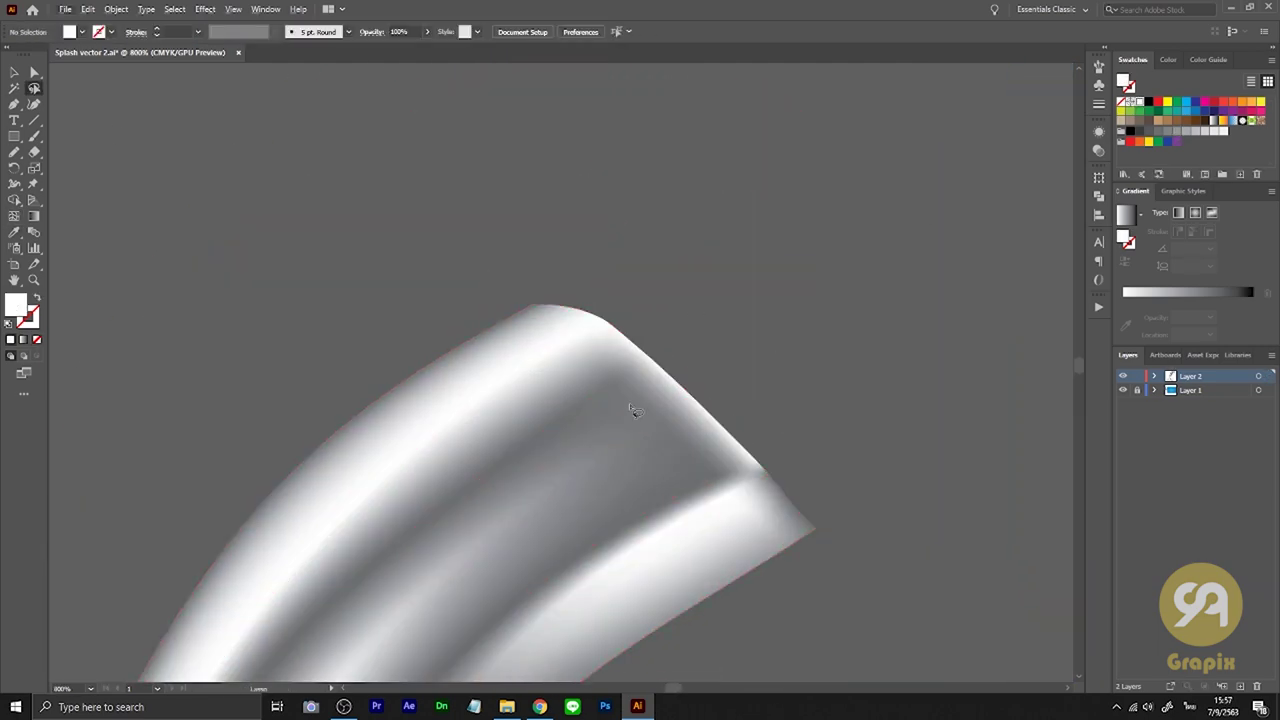
pyautogui.click(634, 414)
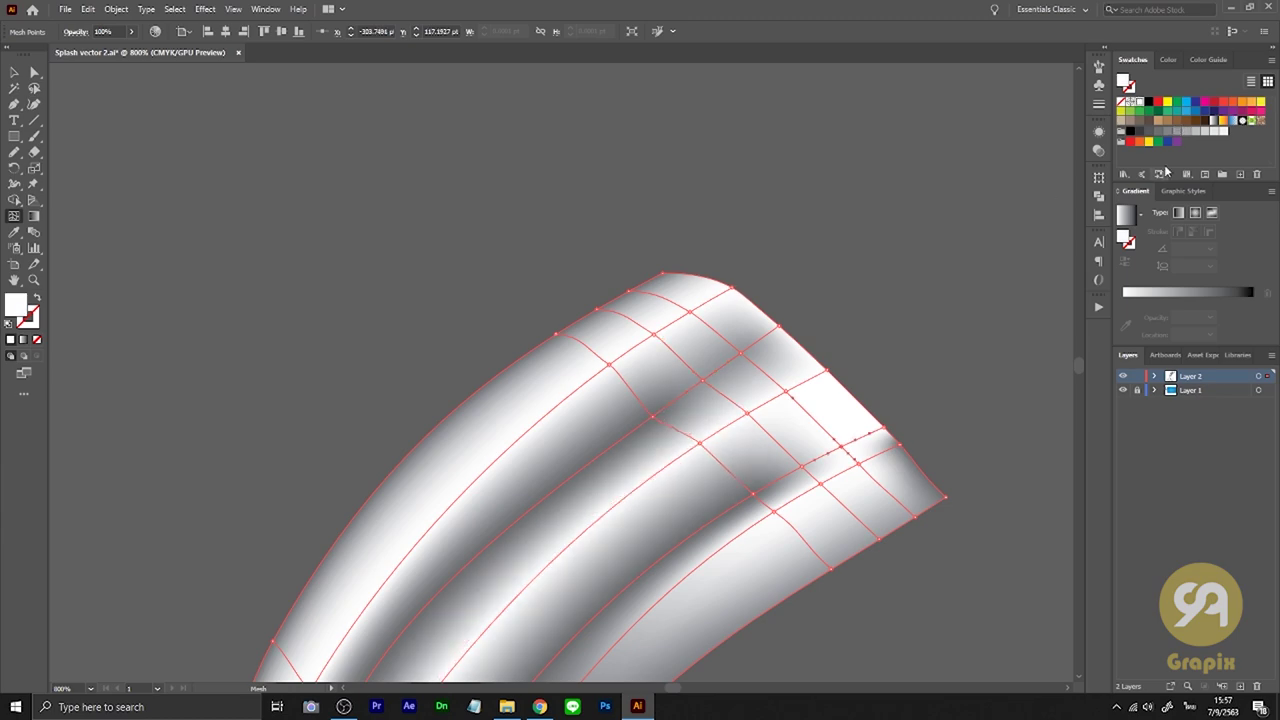
# Fit the whole artwork in the window and deselect the stream mesh
pyautogui.hotkey('ctrl', '0')
pyautogui.scroll(8, 517, 540)
pyautogui.scroll(-6, 400, 506)
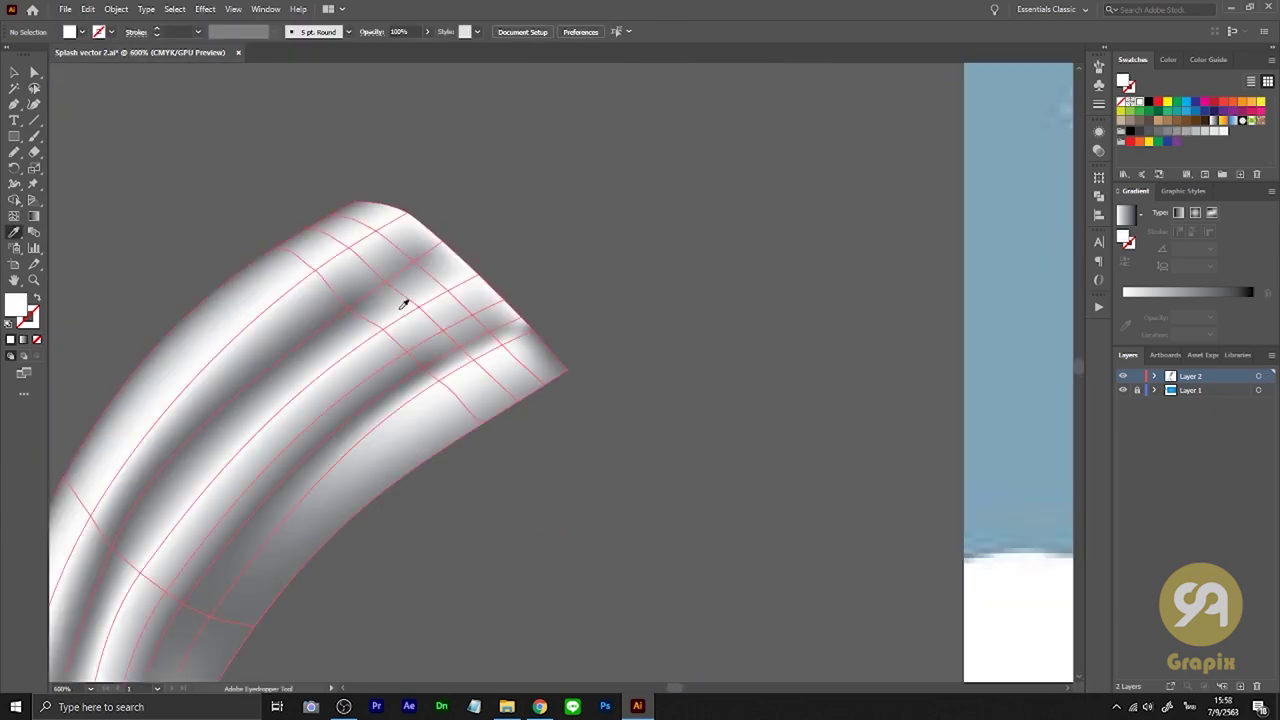
pyautogui.press('v')
pyautogui.click(606, 414)
pyautogui.scroll(-1, 614, 594)
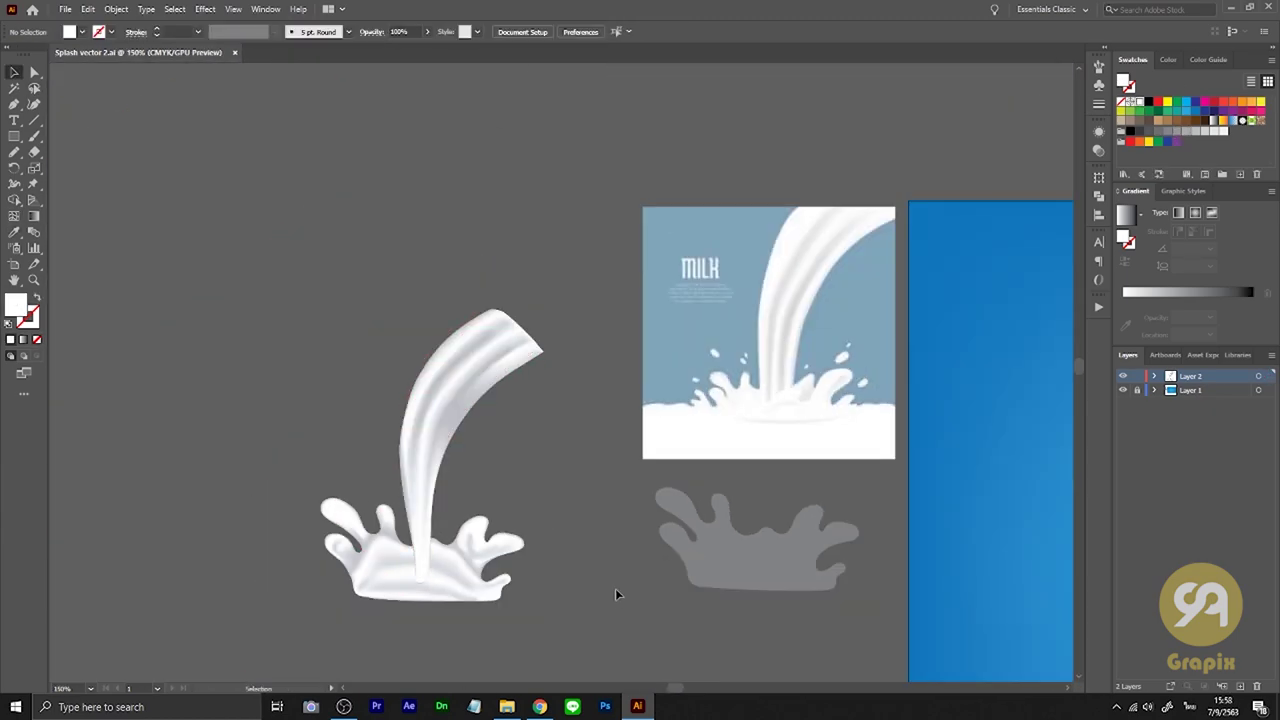
# Draw a pencil pool at the splash base, convert it to a gradient mesh, and add a white highlight
pyautogui.scroll(1, 400, 440)
pyautogui.press('n')
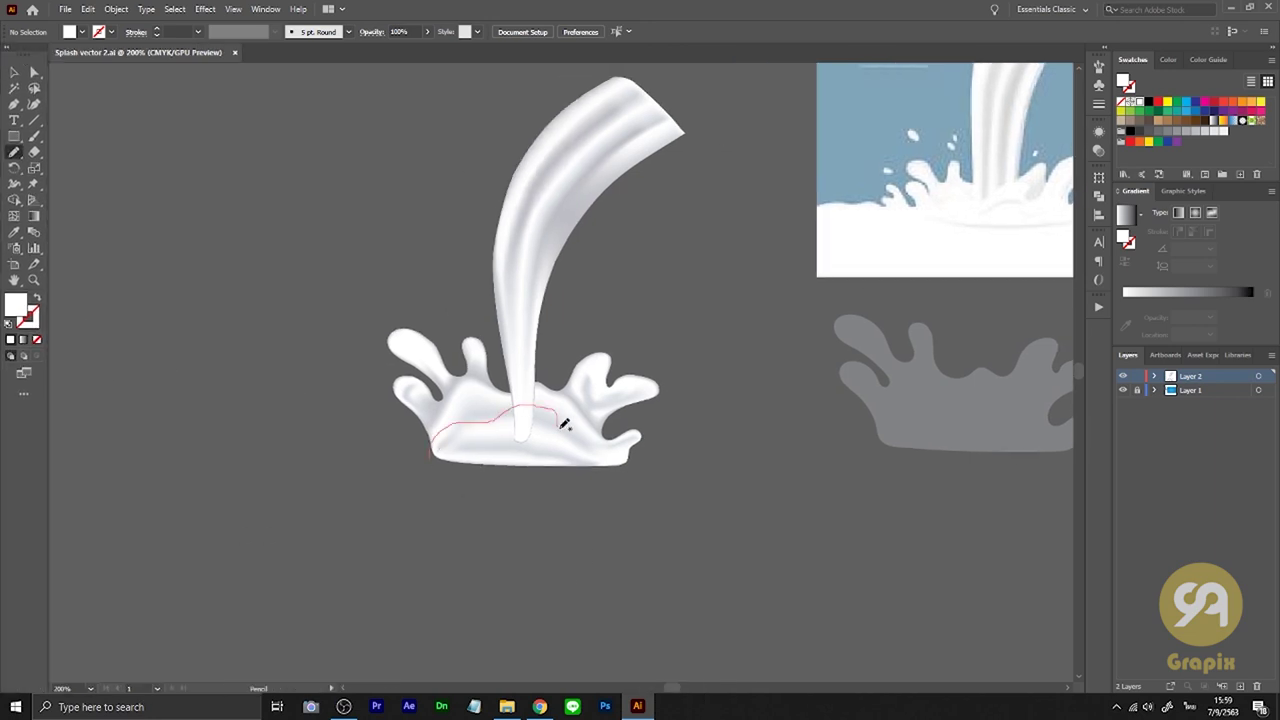
pyautogui.rightClick(98, 538)
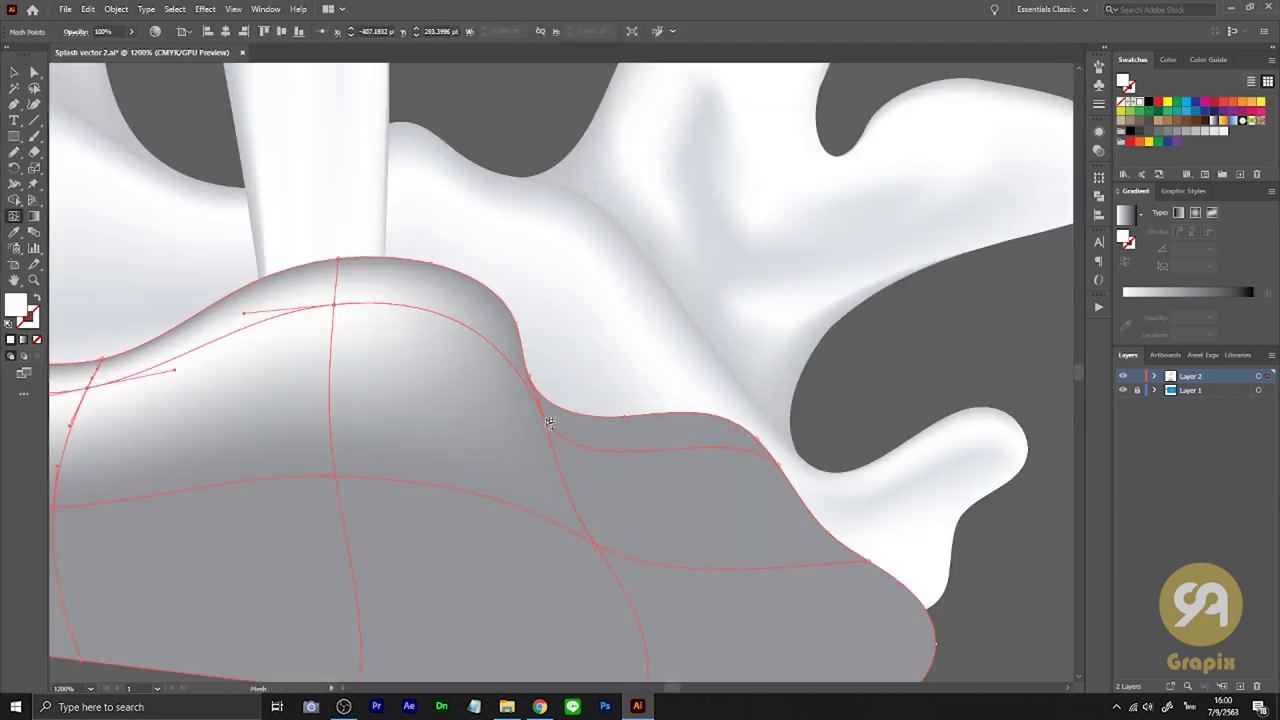
pyautogui.scroll(3, 537, 507)
pyautogui.scroll(3, 536, 430)
pyautogui.scroll(-3, 536, 430)
pyautogui.click(541, 430)
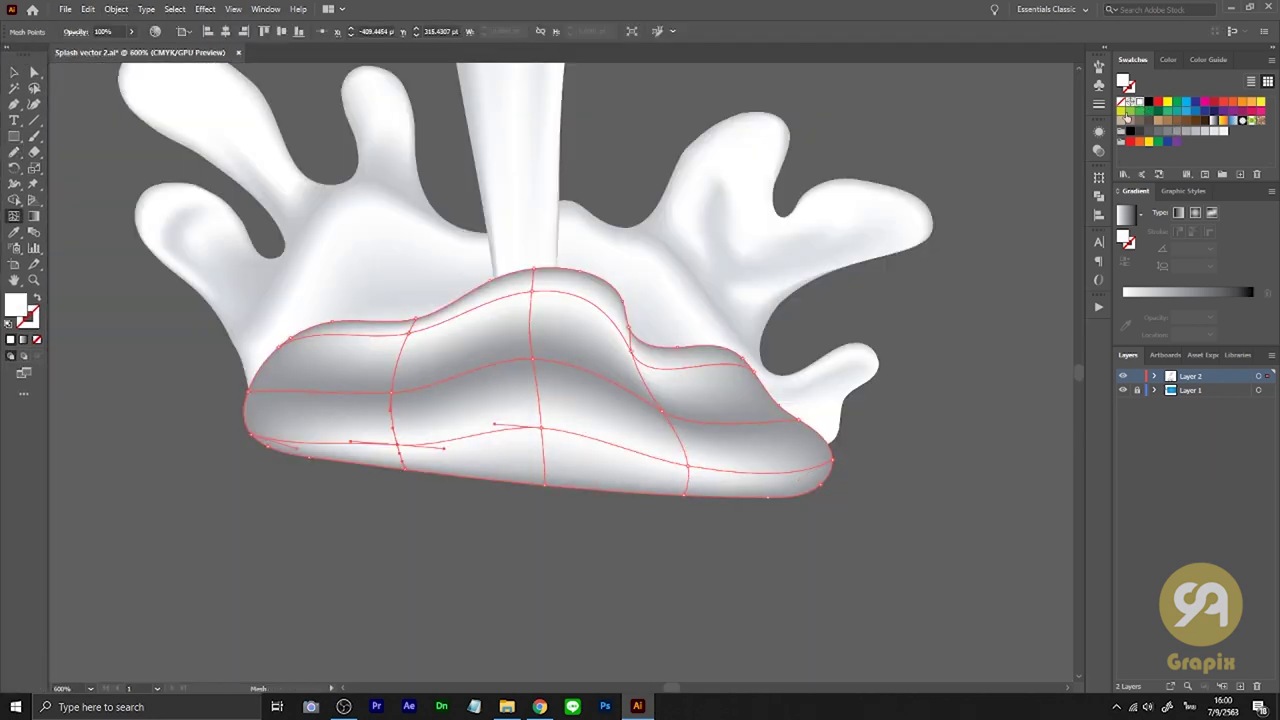
pyautogui.hotkey('ctrl', 'shift', 'a')
pyautogui.scroll(1, 632, 508)
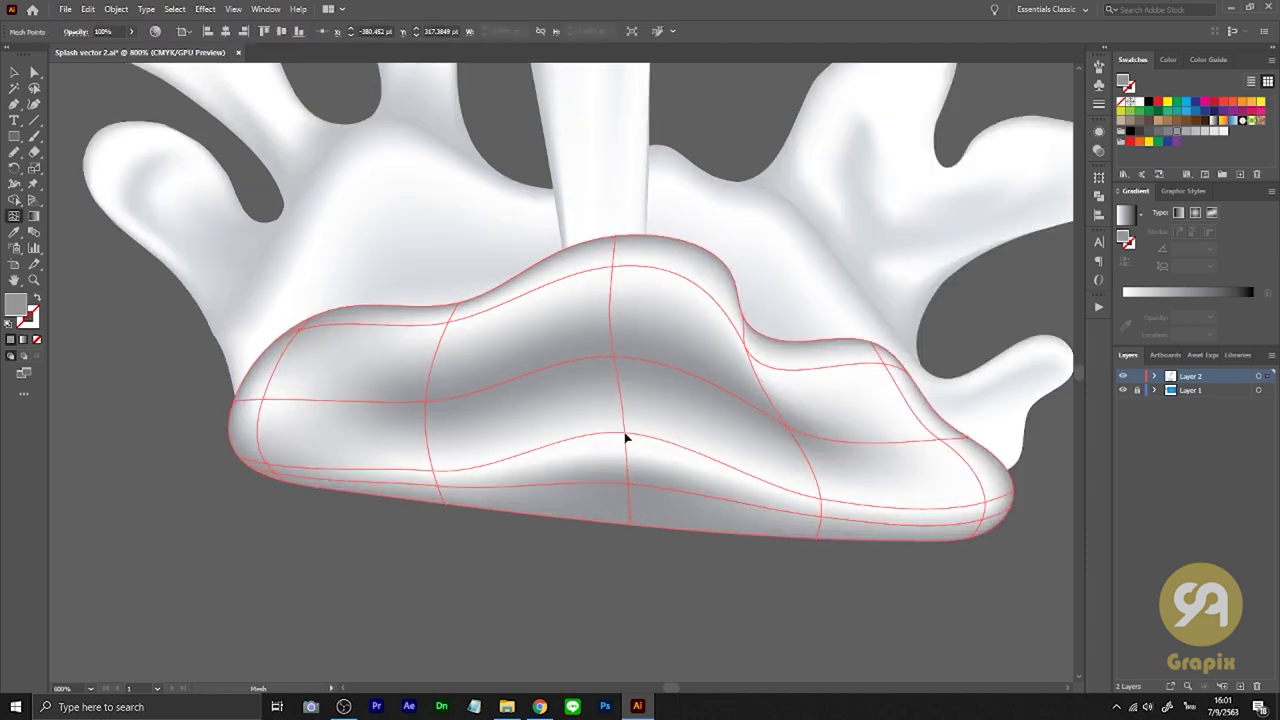
pyautogui.scroll(-2, 506, 563)
pyautogui.scroll(2, 663, 171)
pyautogui.scroll(-2, 537, 531)
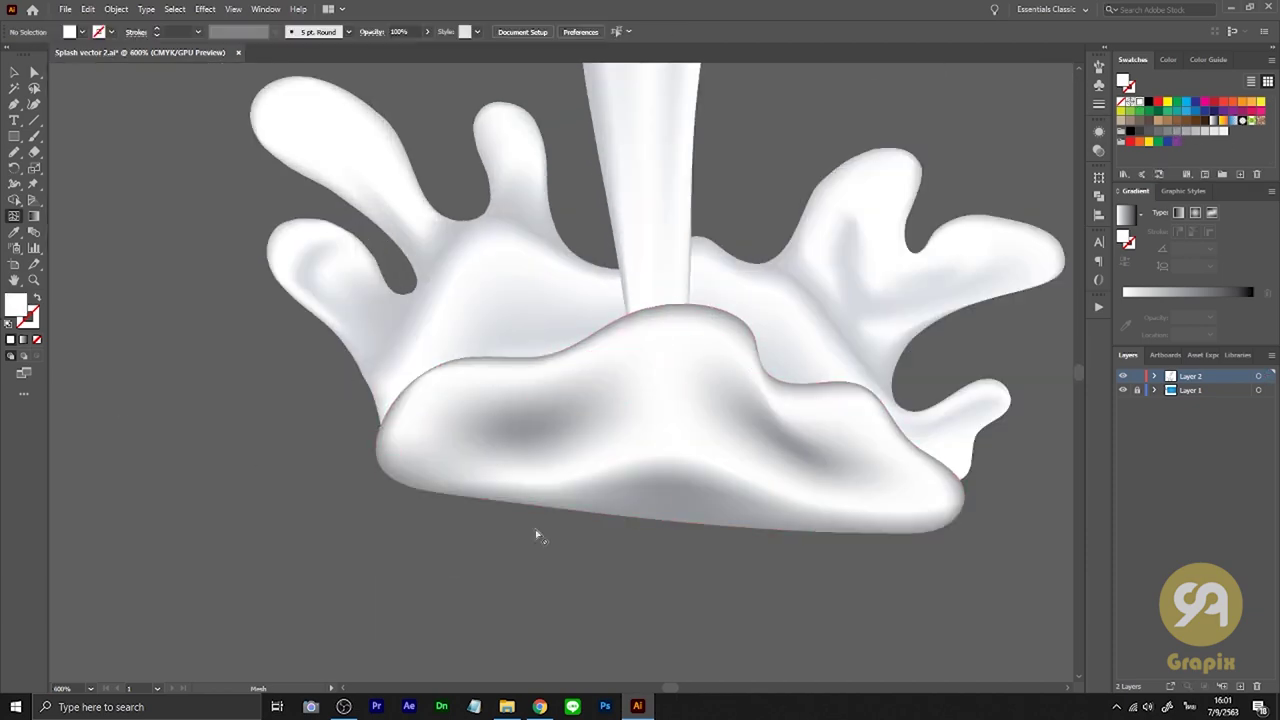
pyautogui.scroll(-1, 350, 500)
pyautogui.scroll(2, 531, 550)
# Deselect everything and draw a small flying droplet above the splash
pyautogui.hotkey('ctrl', 'shift', 'a')
pyautogui.scroll(-1, 515, 300)
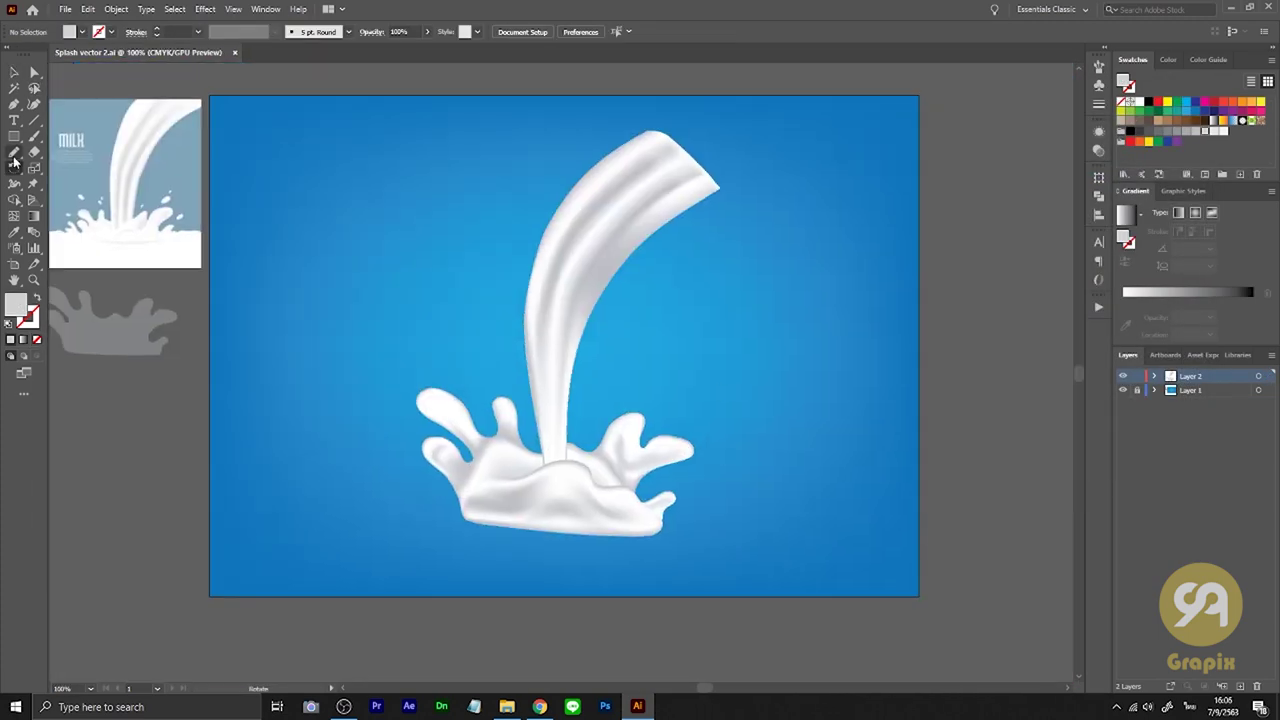
pyautogui.moveTo(487, 377); pyautogui.dragTo(446, 297)
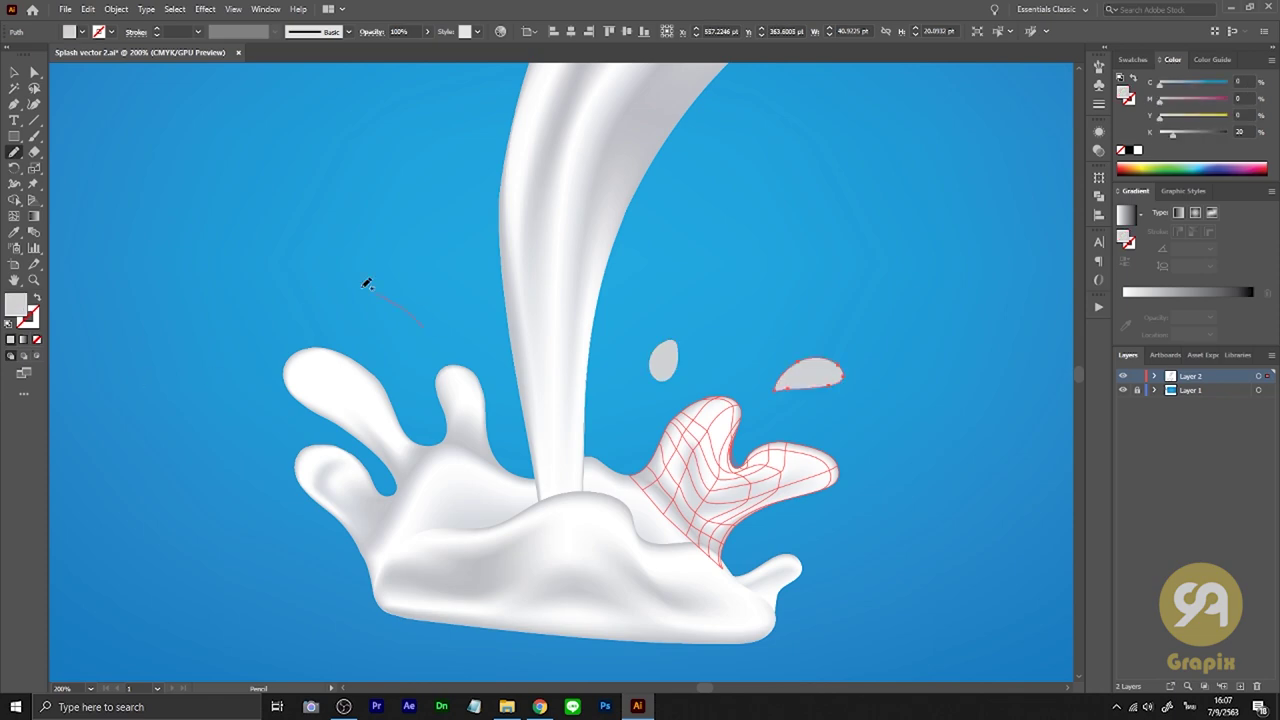